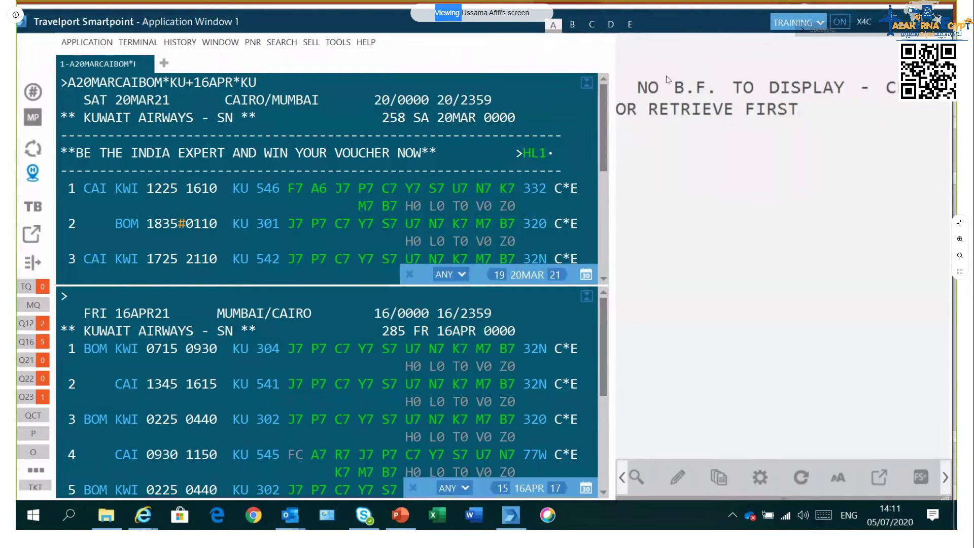
Step: Clear the terminal screen, recall the earlier availability entries, then erase them from the command line
click(294, 81)
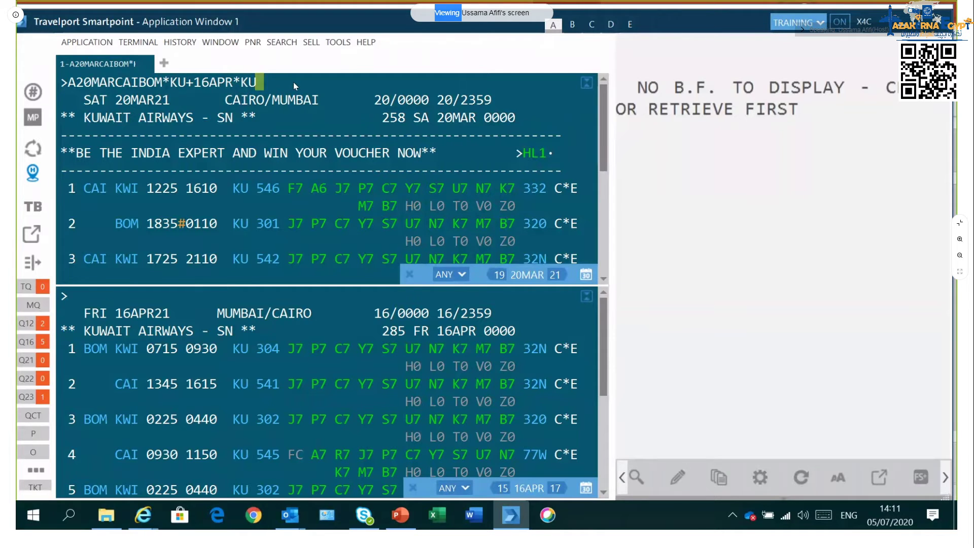
click(591, 84)
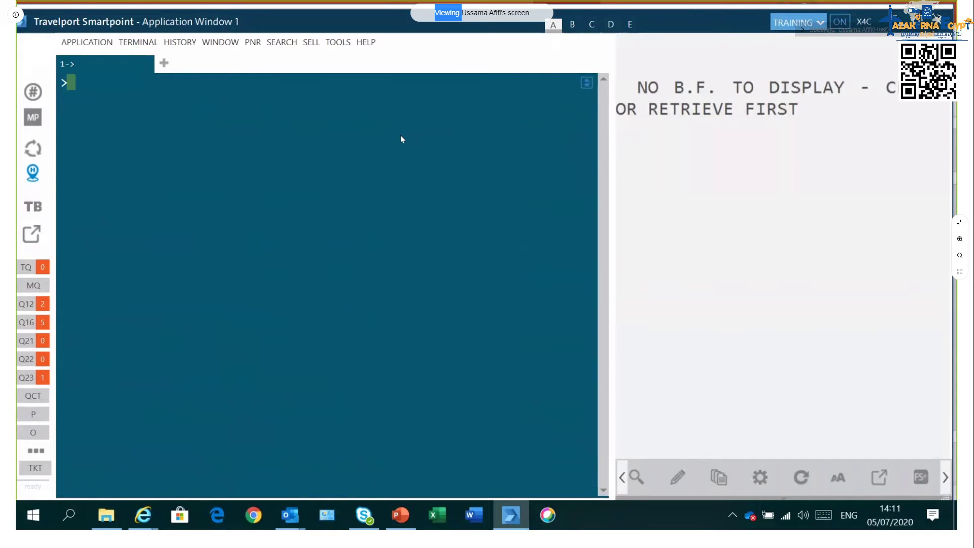
text(A20MARCAIBOM*KU+16APR*KU)
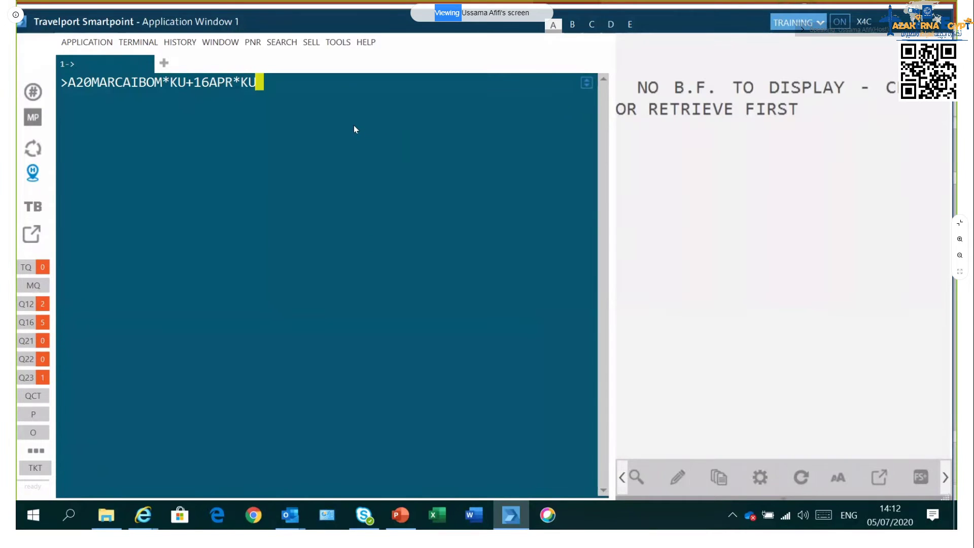
key(Left)
key(Left)
key(Left)
key(Left)
key(Left)
key(Left)
key(Right)
key(Right)
key(Right)
key(Right)
key(Right)
key(Right)
key(Right)
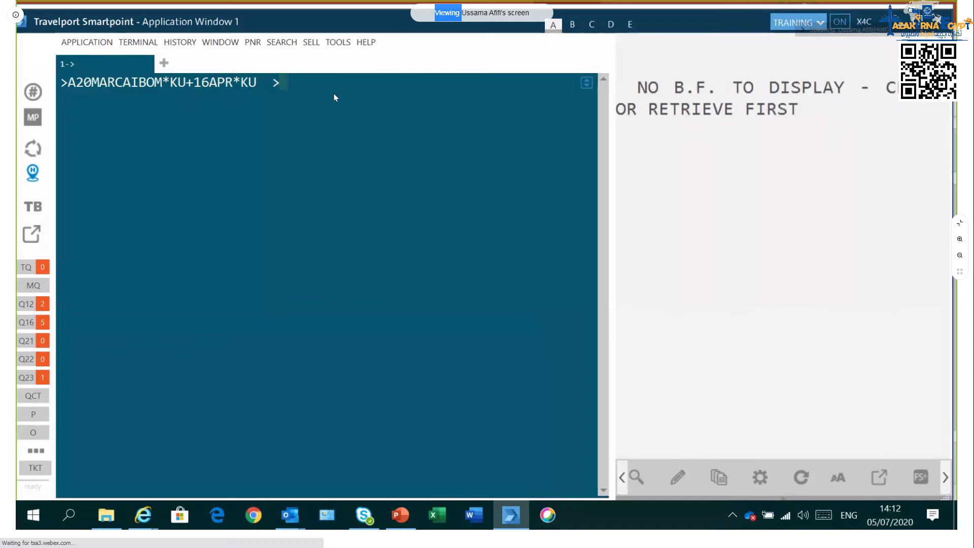
key(ctrl+Up)
key(ctrl+Up)
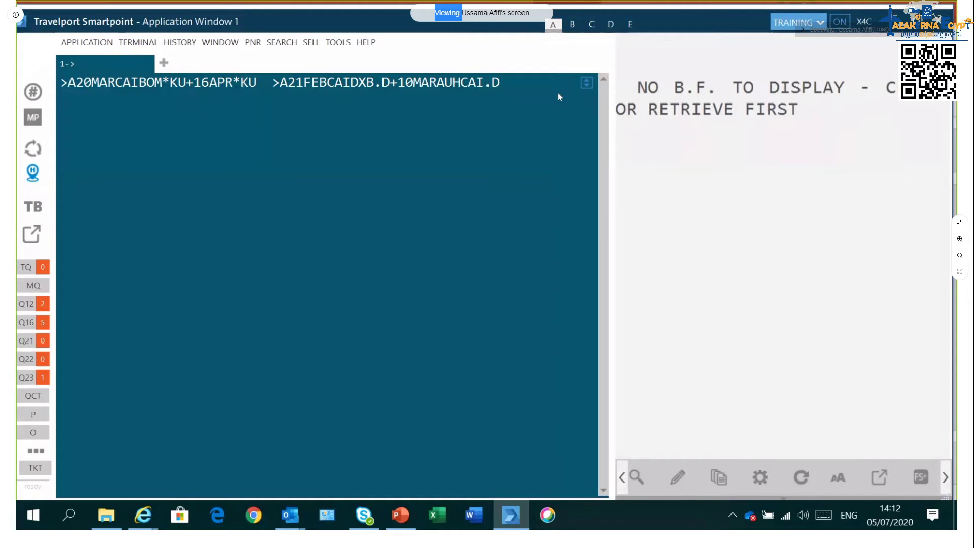
key(Home)
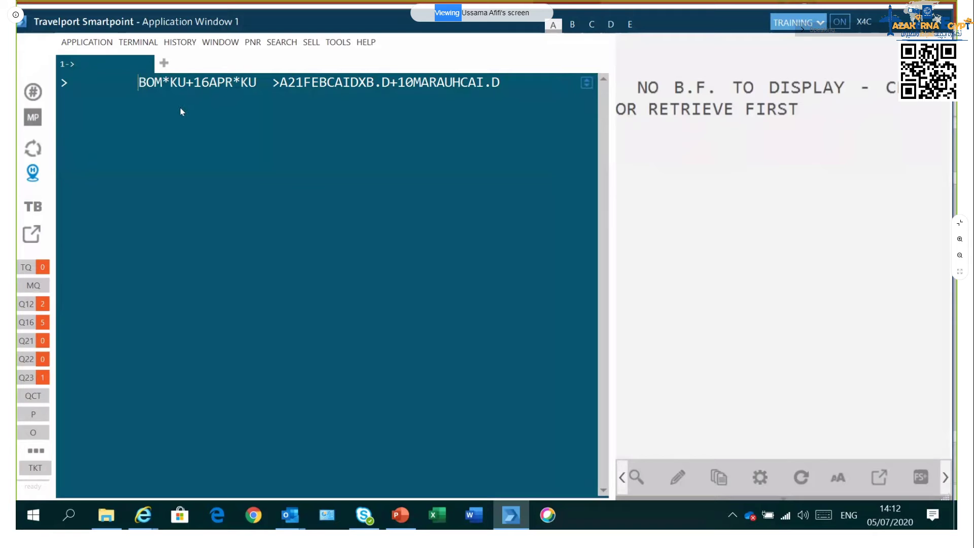
key(Escape)
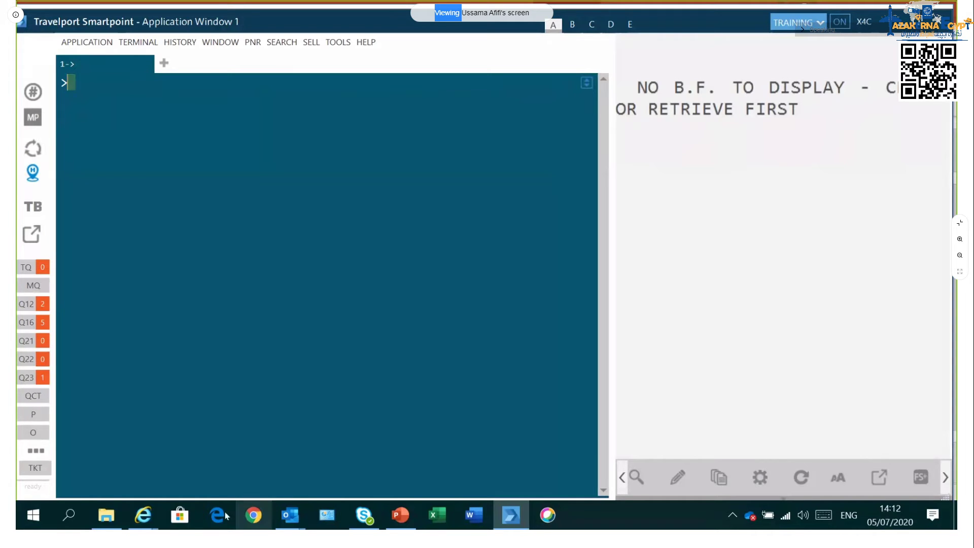
Step: Bring up a File Explorer window at Quick access and browse its folder list
click(106, 517)
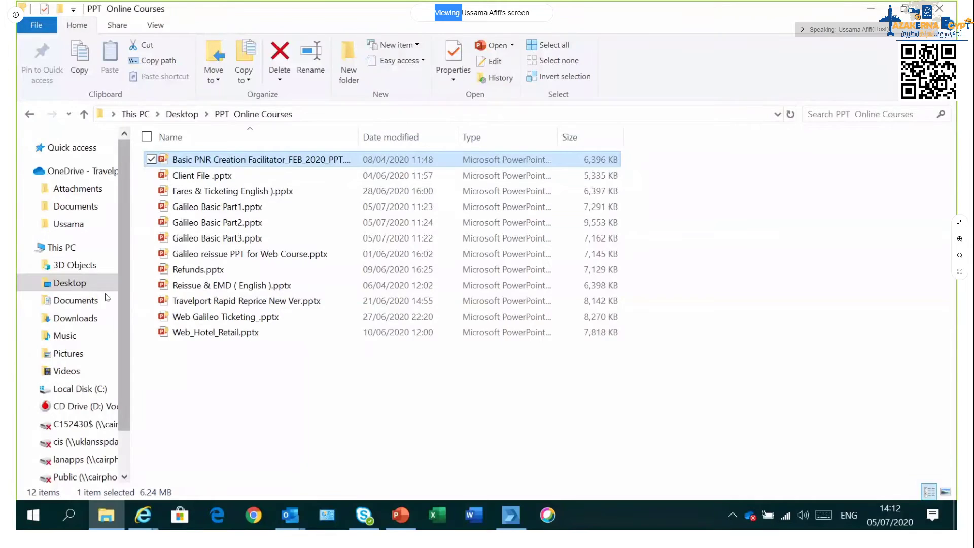
click(69, 225)
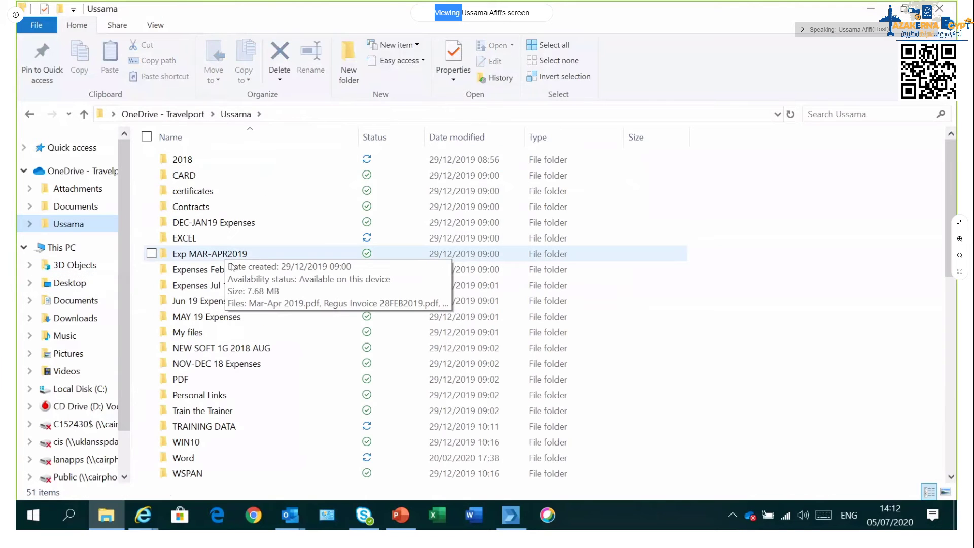
scroll(229, 258, down, 7)
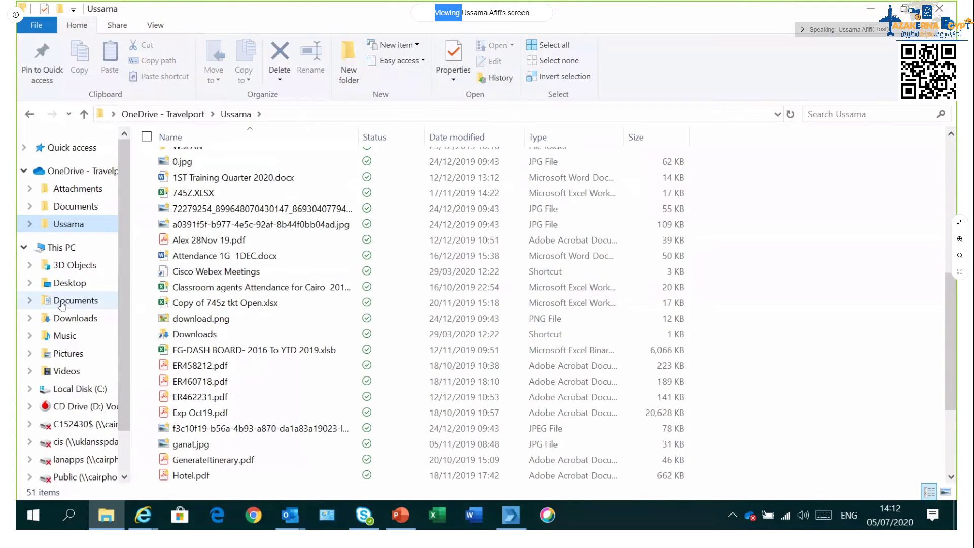
click(69, 283)
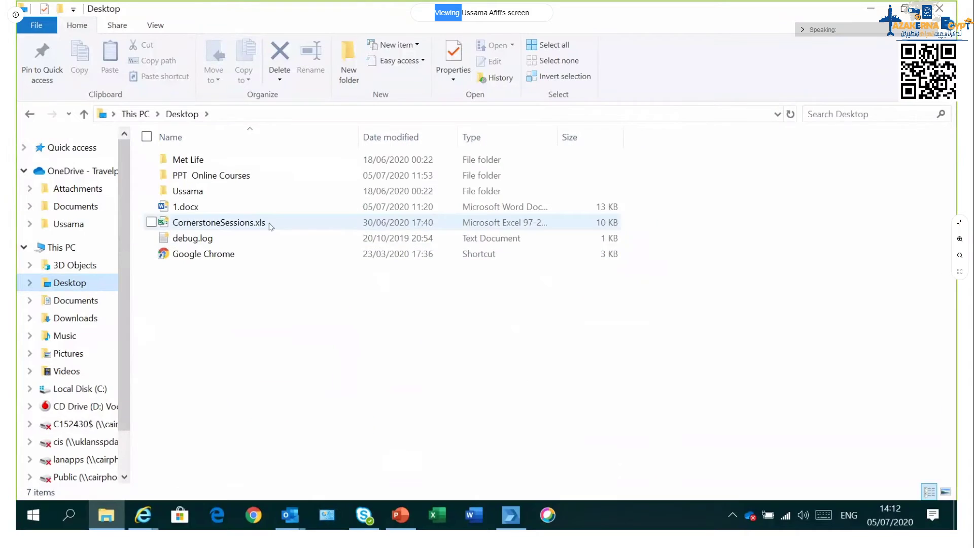
click(116, 509)
click(114, 509)
click(115, 509)
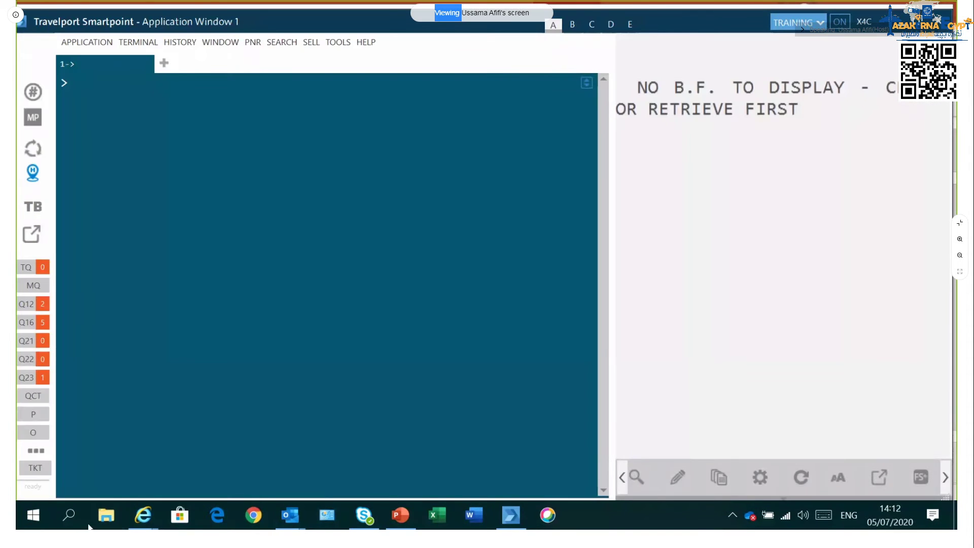
click(101, 519)
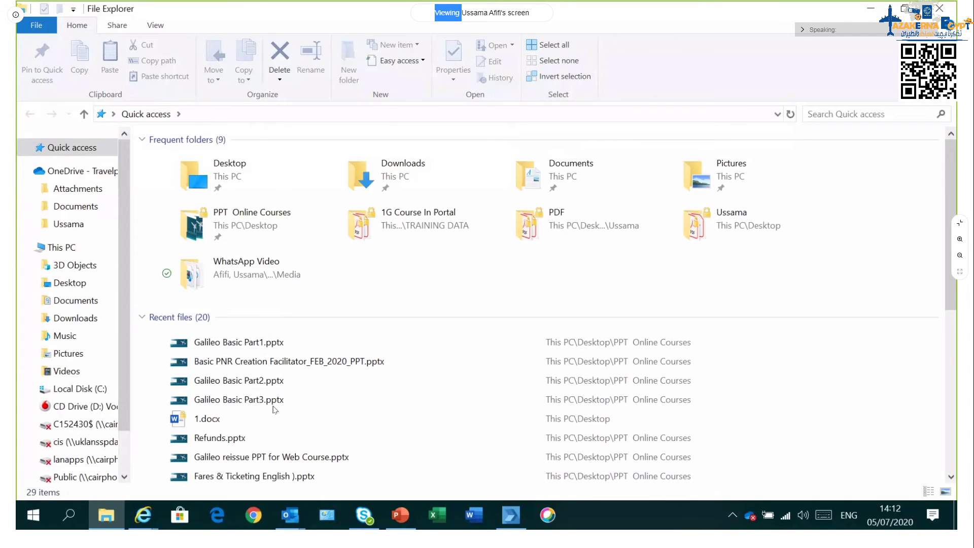
scroll(278, 405, down, 3)
scroll(278, 404, down, 1)
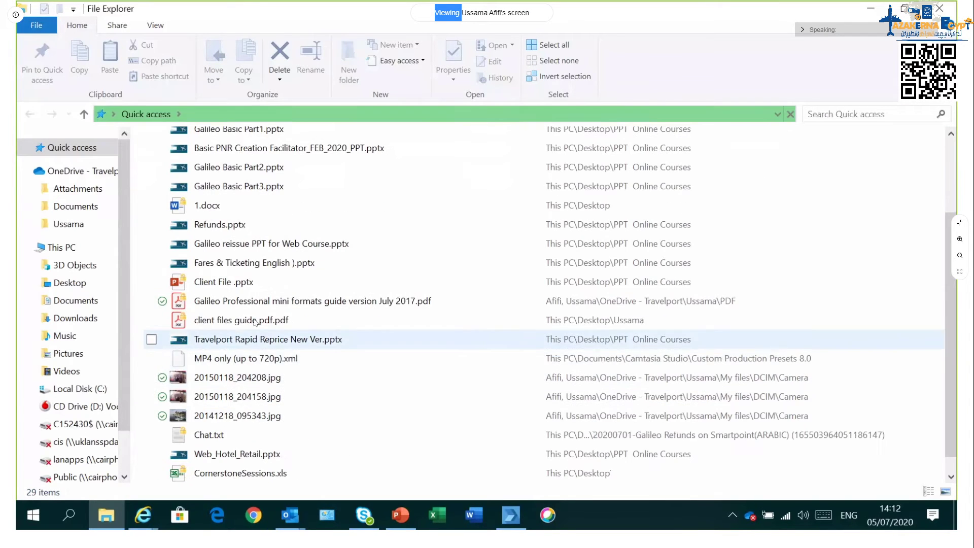
scroll(323, 406, down, 1)
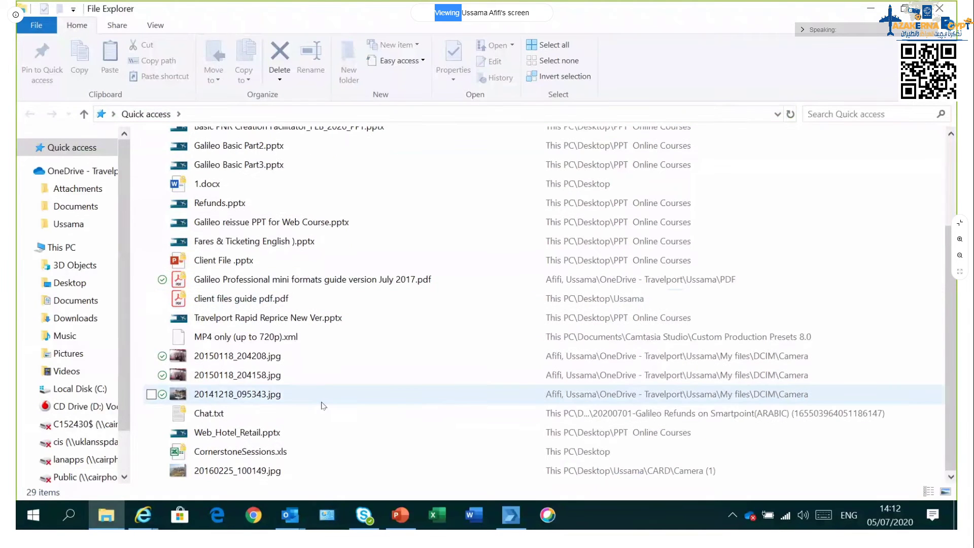
scroll(323, 406, up, 4)
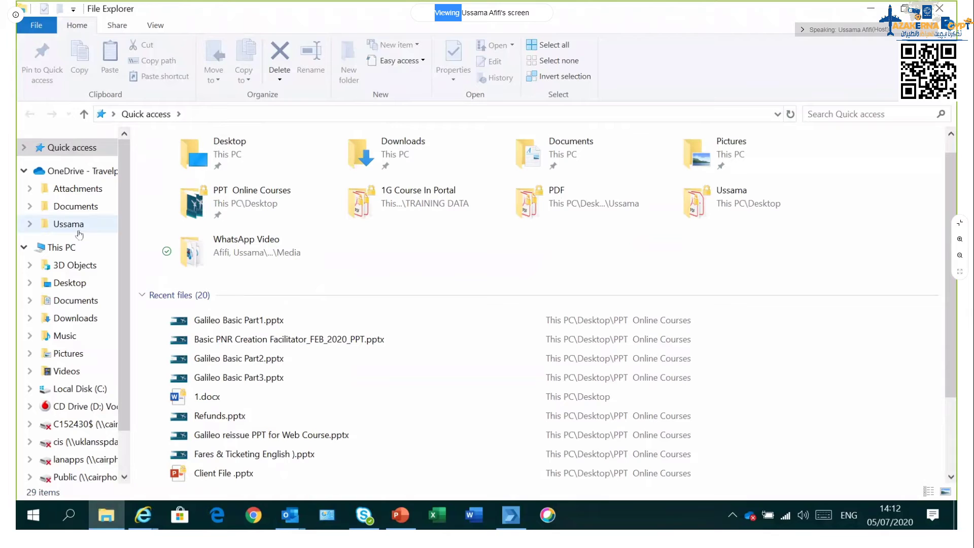
scroll(167, 299, down, 3)
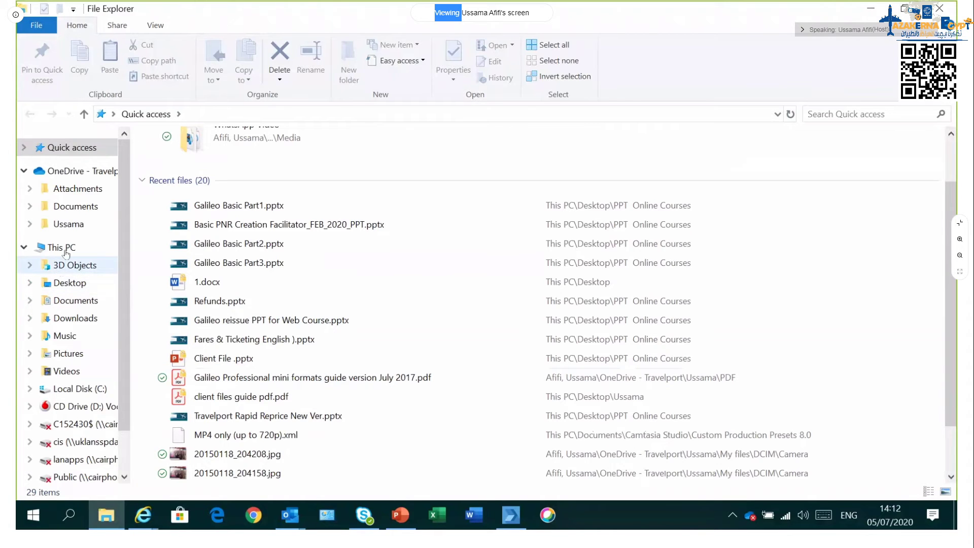
Step: In the user's OneDrive folder, briefly view QUICK GAL.pdf and close it
click(74, 228)
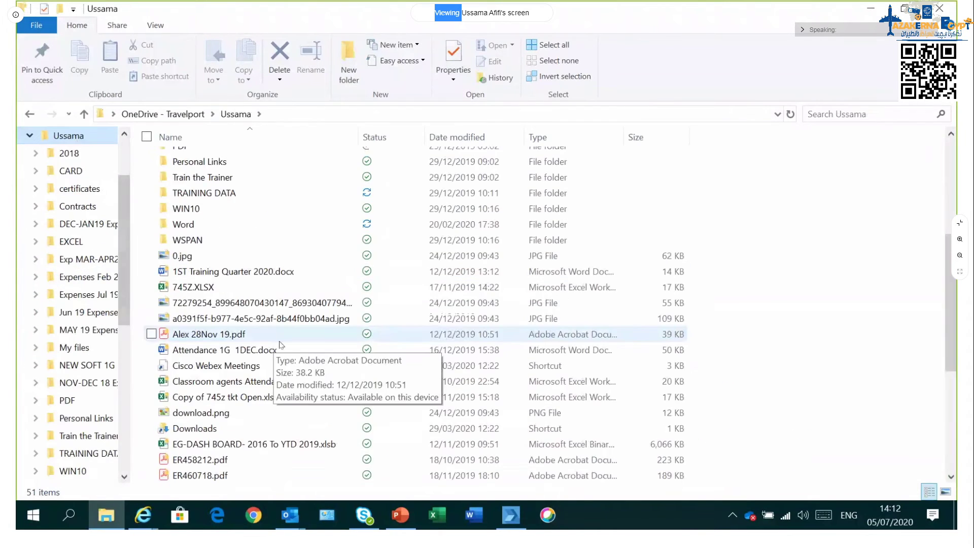
scroll(284, 349, down, 3)
scroll(283, 349, down, 2)
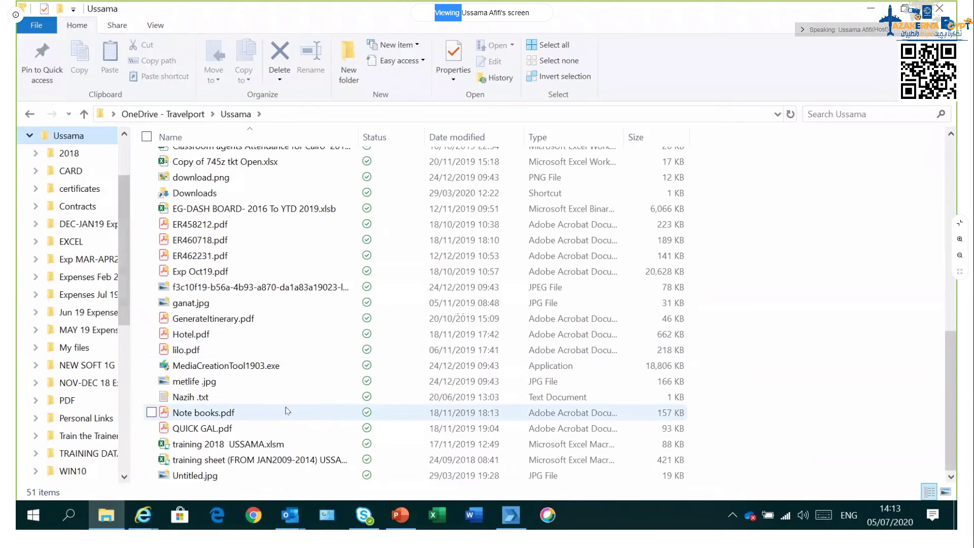
scroll(272, 386, up, 1)
scroll(271, 386, down, 1)
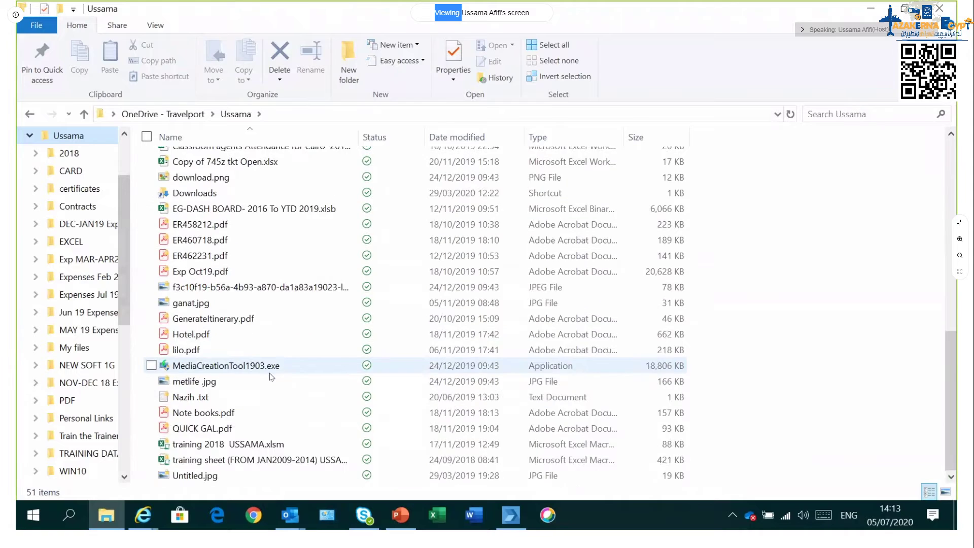
double_click(269, 430)
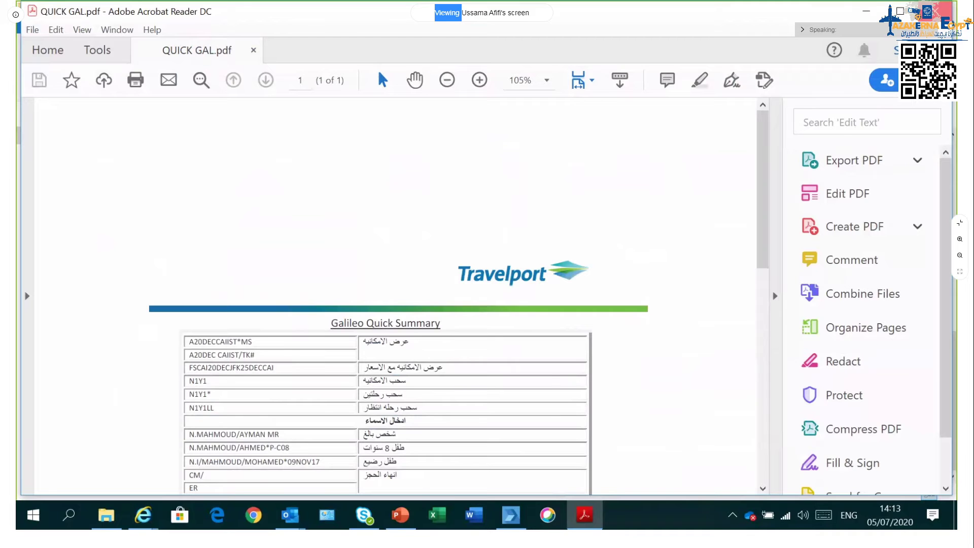
key(alt+F4)
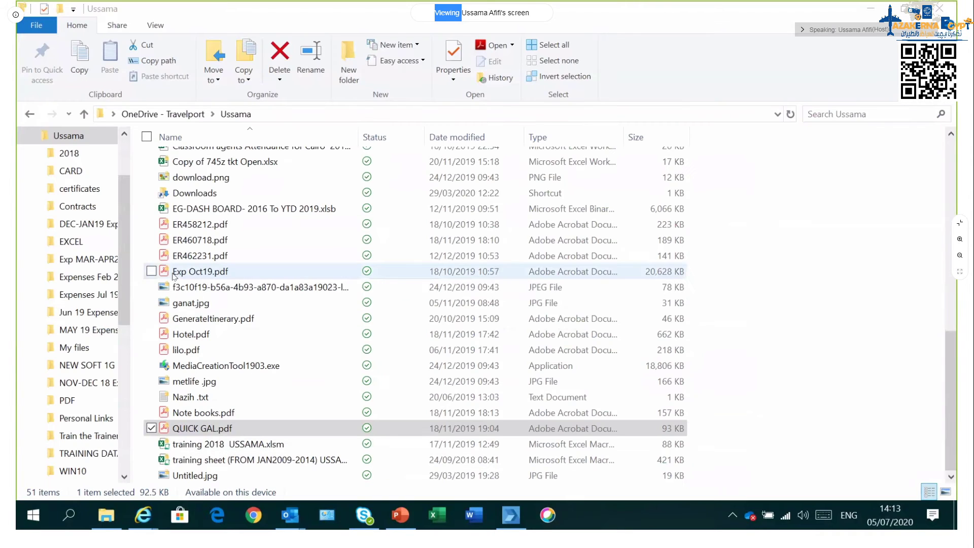
Step: Open the PDF subfolder and launch Quick help 1.pdf
scroll(125, 261, up, 2)
scroll(233, 263, up, 4)
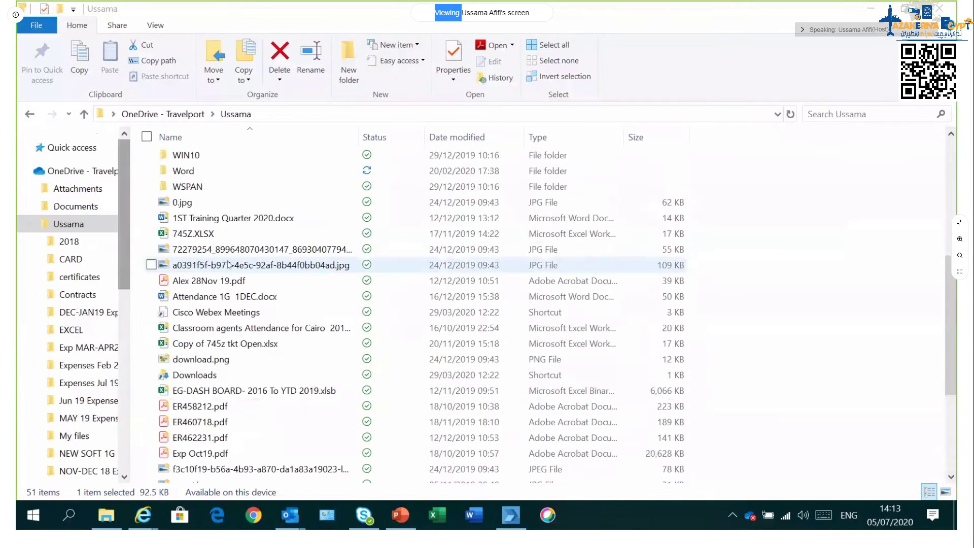
scroll(232, 262, up, 4)
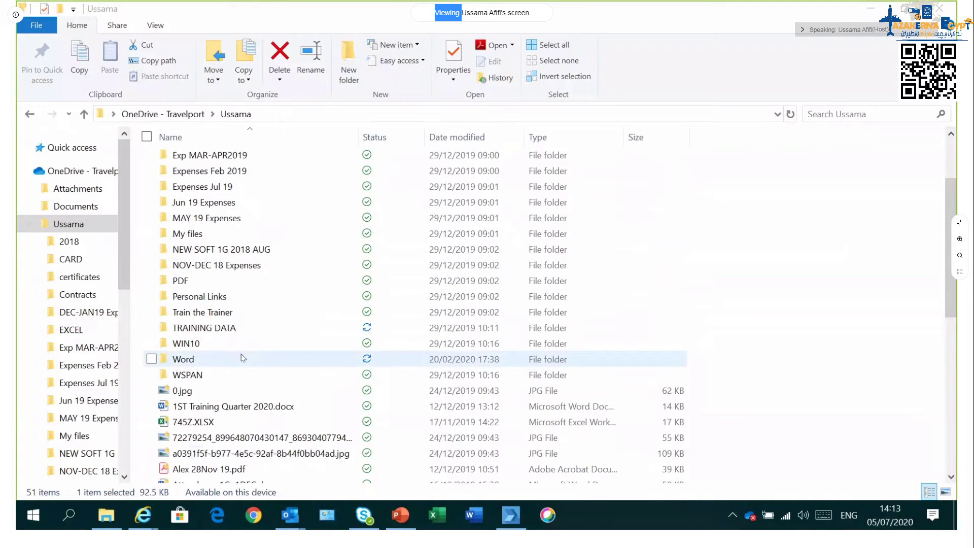
double_click(232, 285)
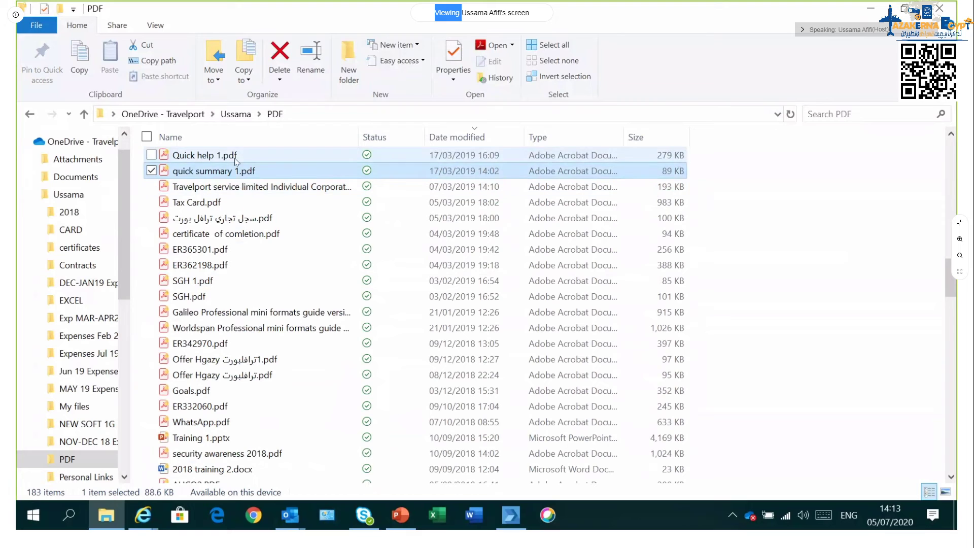
double_click(234, 157)
Step: Scroll Quick help 1.pdf to the BOOKING FILE section and collapse the Webex side panel
scroll(482, 295, down, 3)
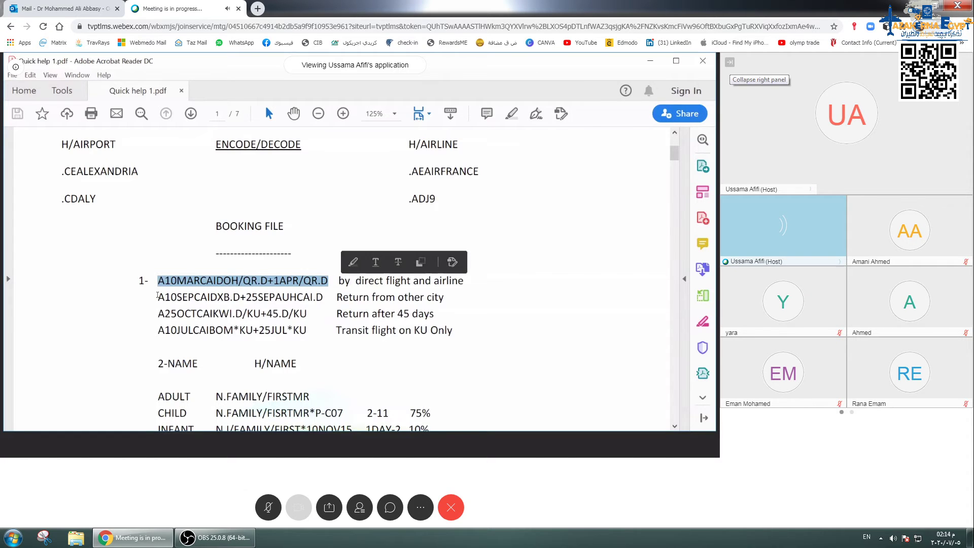
click(730, 61)
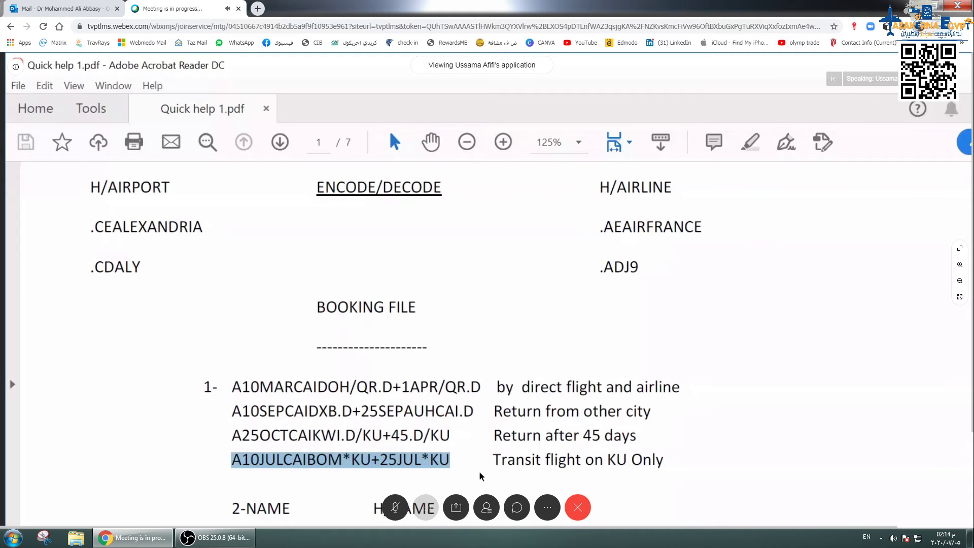
Step: Switch the Webex shared view to full screen
click(960, 248)
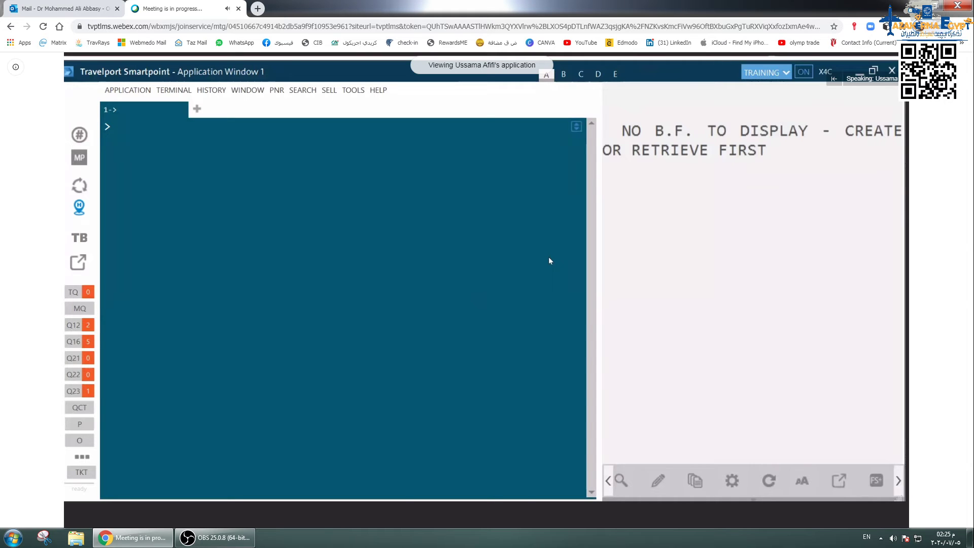
Step: Make the shared view fill the screen, open the meeting chat, and return to Quick help 1.pdf
double_click(538, 307)
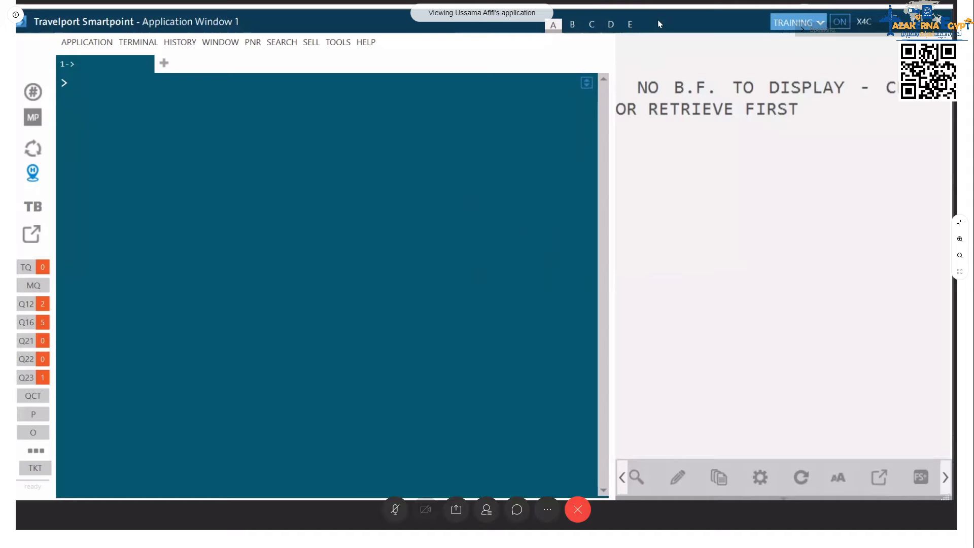
key(ctrl+shift+c)
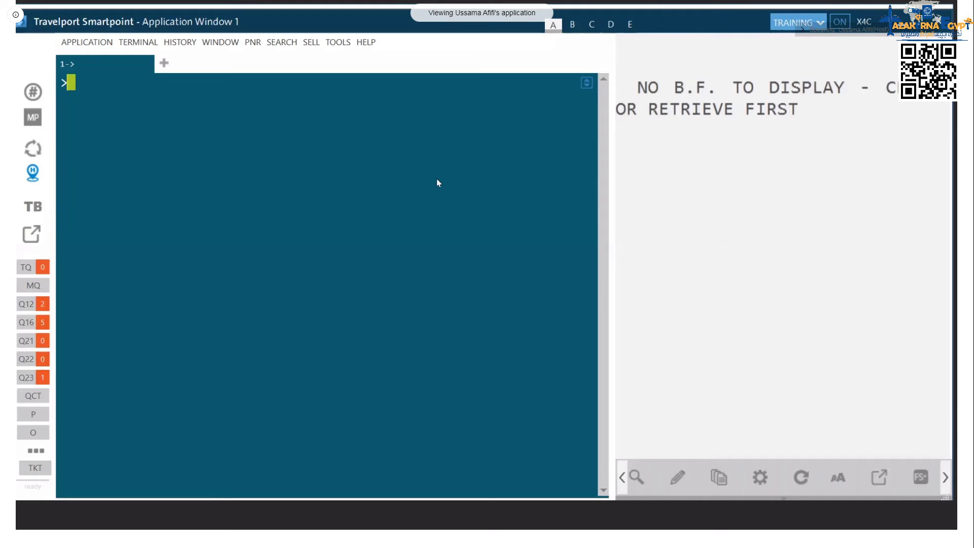
key(alt+Tab)
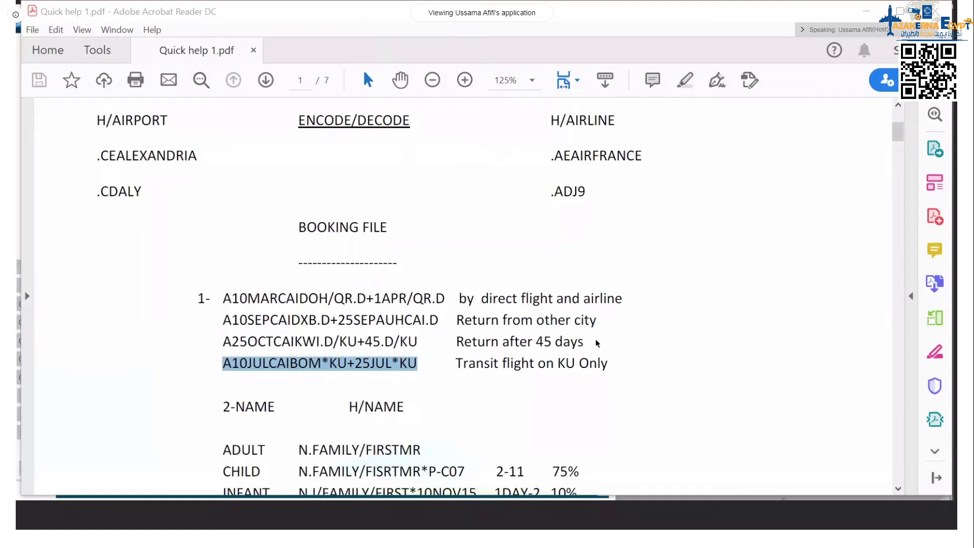
scroll(598, 343, down, 1)
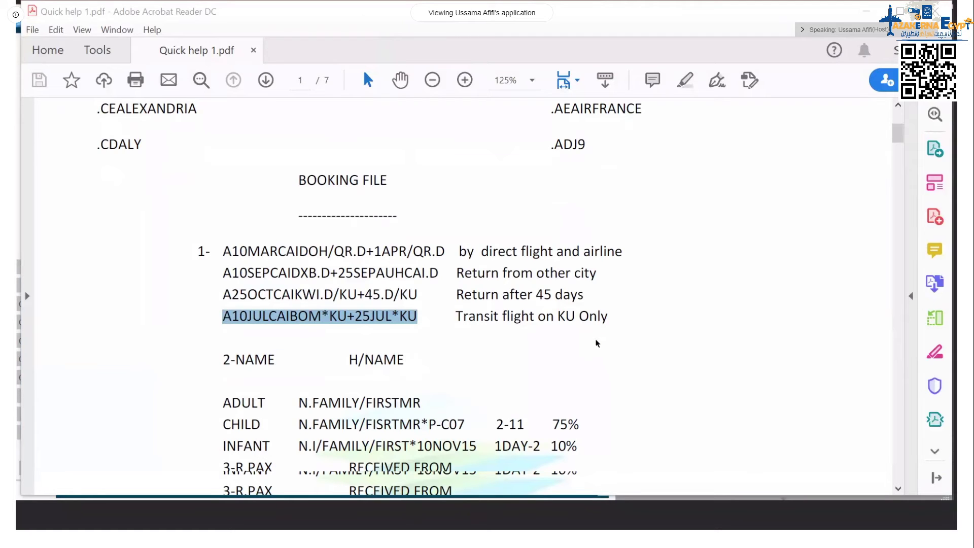
scroll(597, 343, down, 2)
drag(223, 157, 602, 226)
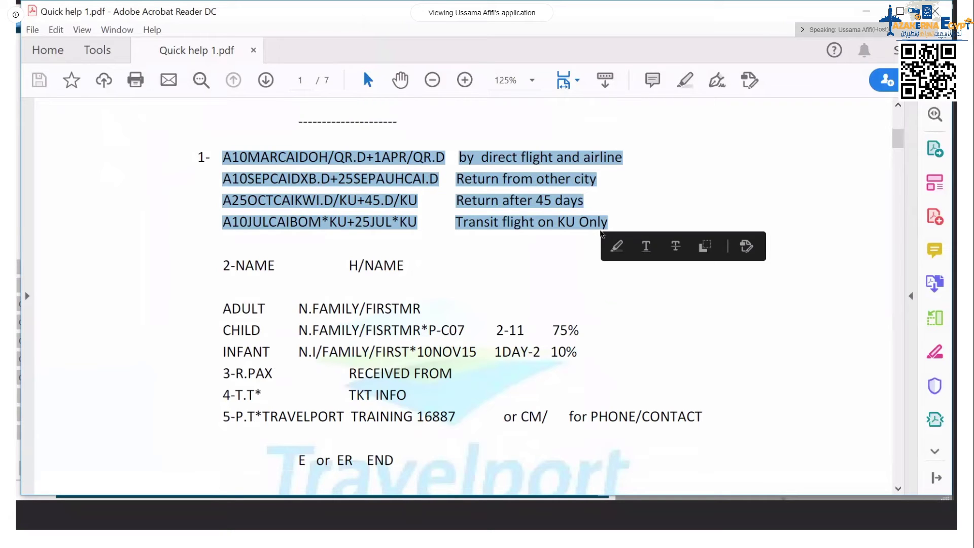
double_click(255, 265)
shift+click(383, 283)
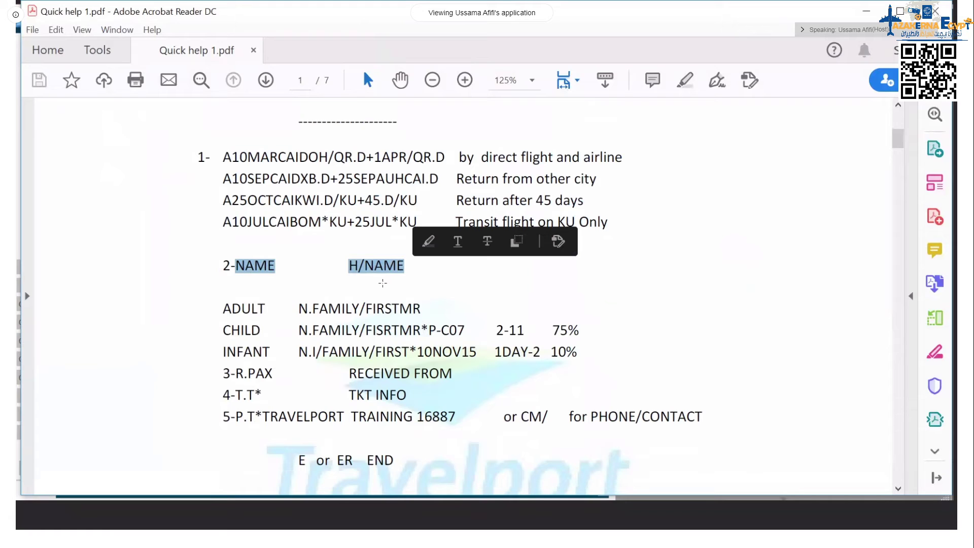
drag(223, 417, 350, 415)
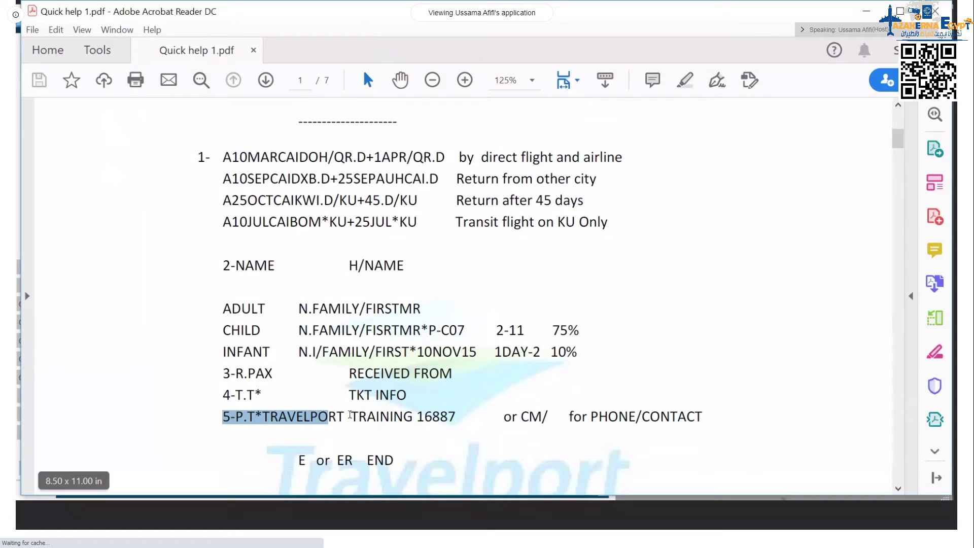
double_click(345, 460)
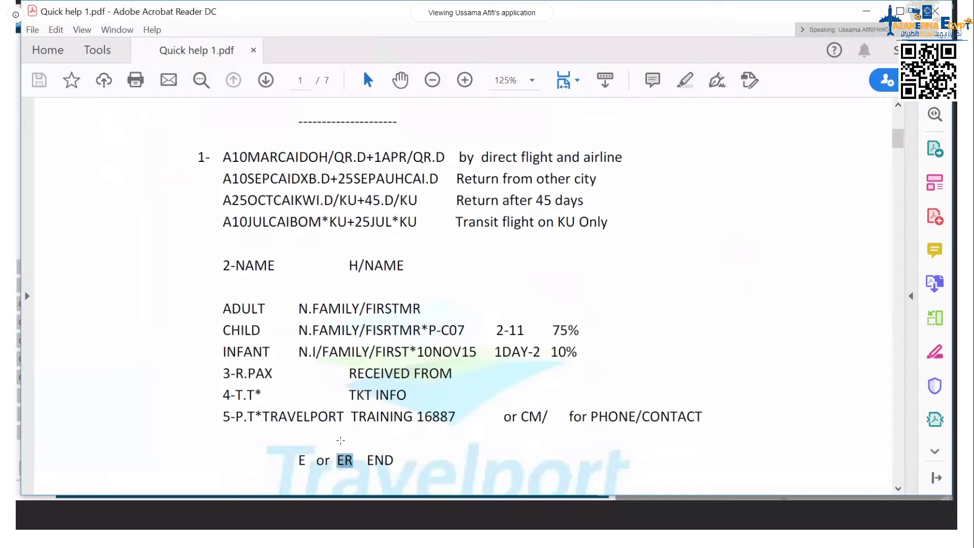
drag(349, 266, 404, 268)
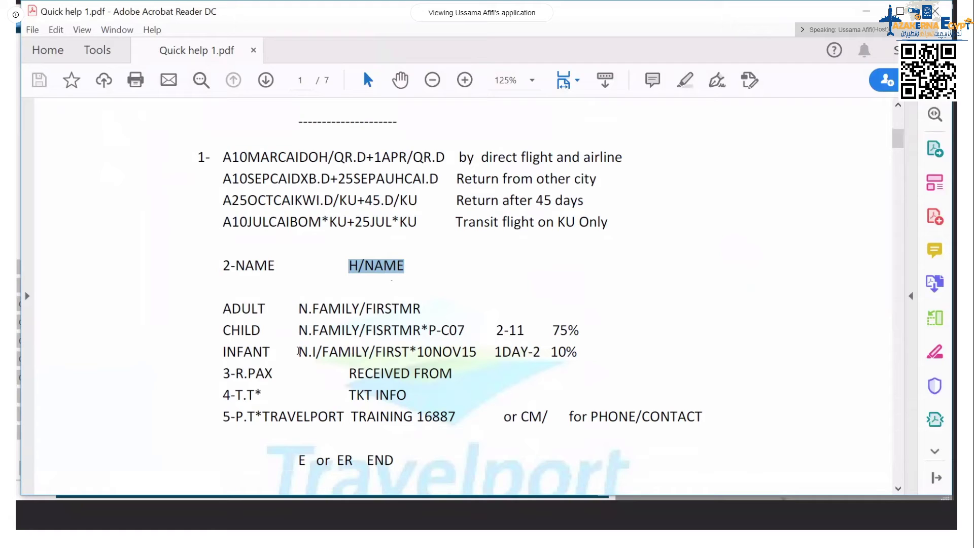
drag(298, 351, 477, 352)
click(406, 310)
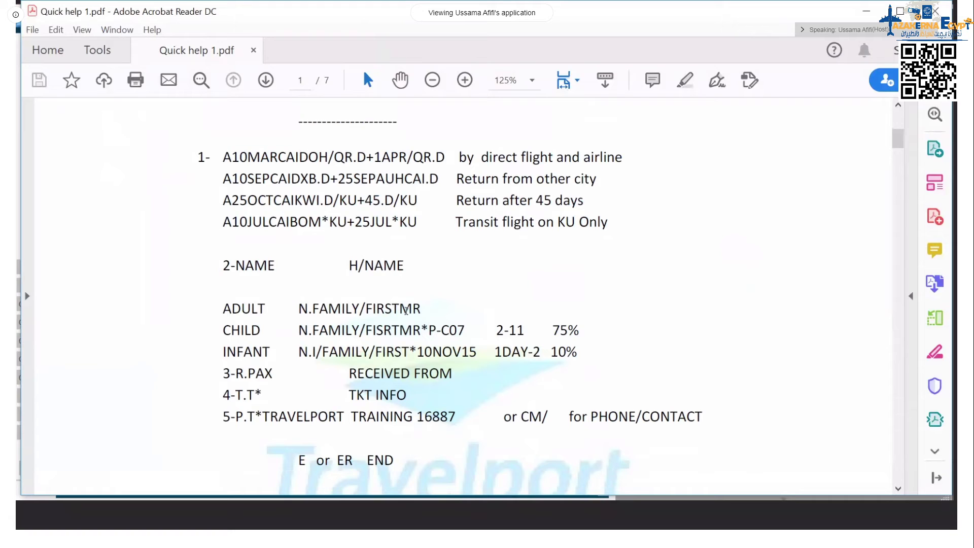
drag(420, 310, 385, 311)
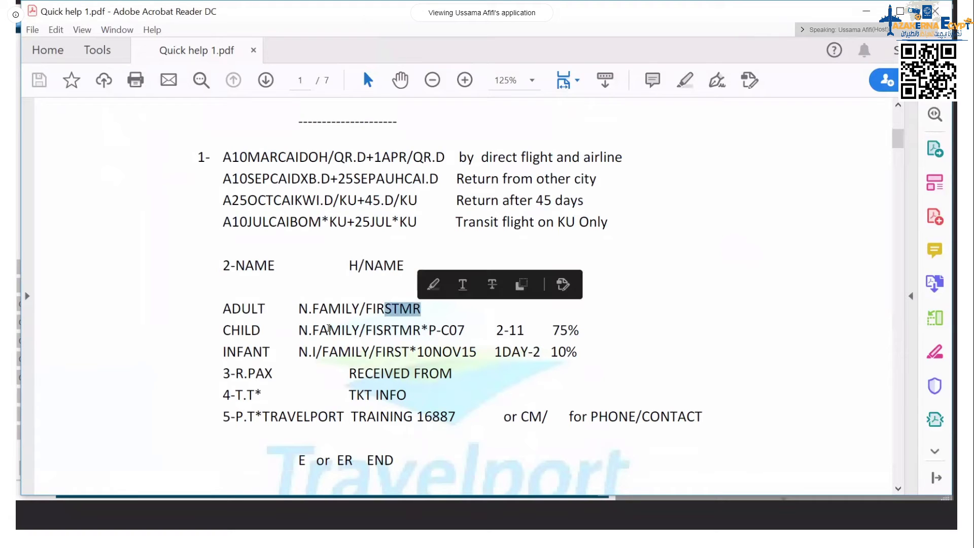
drag(421, 330, 461, 331)
click(459, 331)
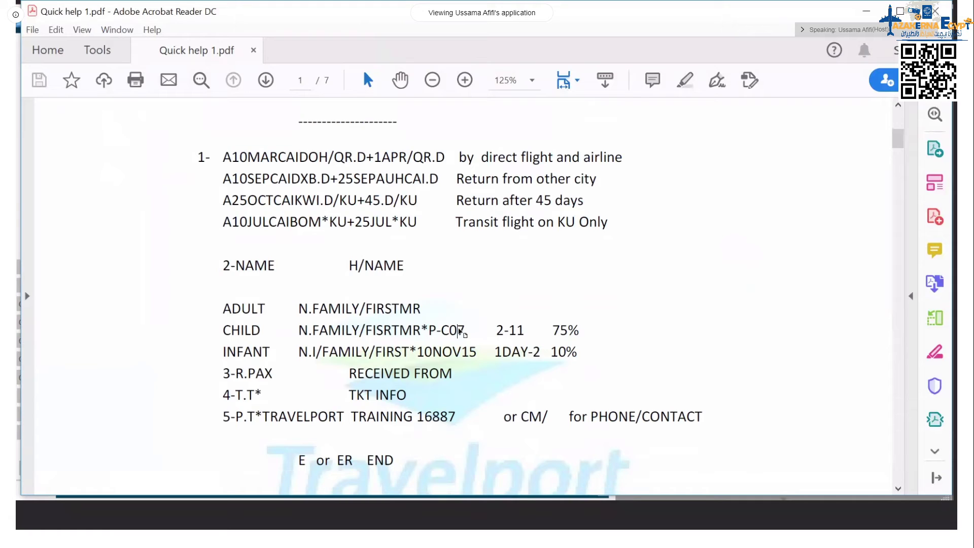
drag(465, 330, 453, 335)
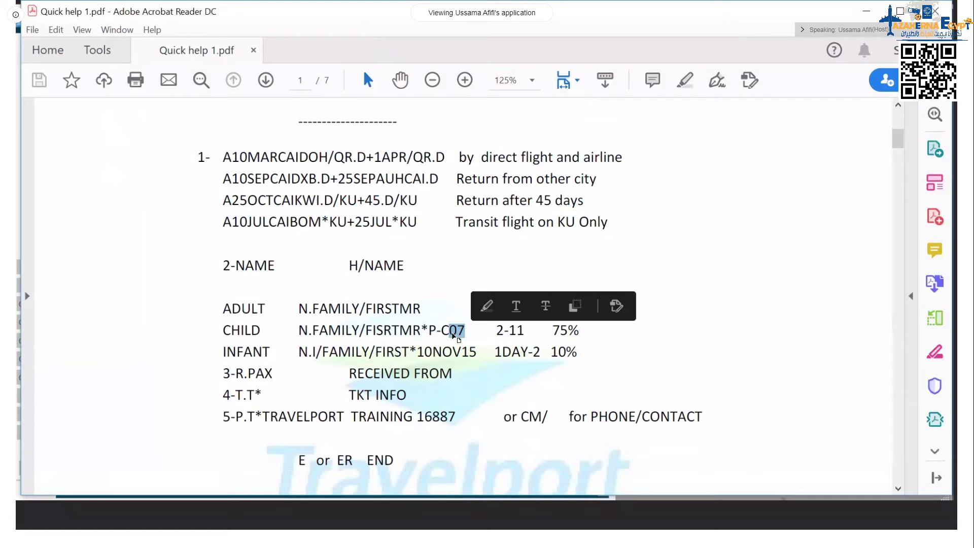
drag(496, 330, 526, 328)
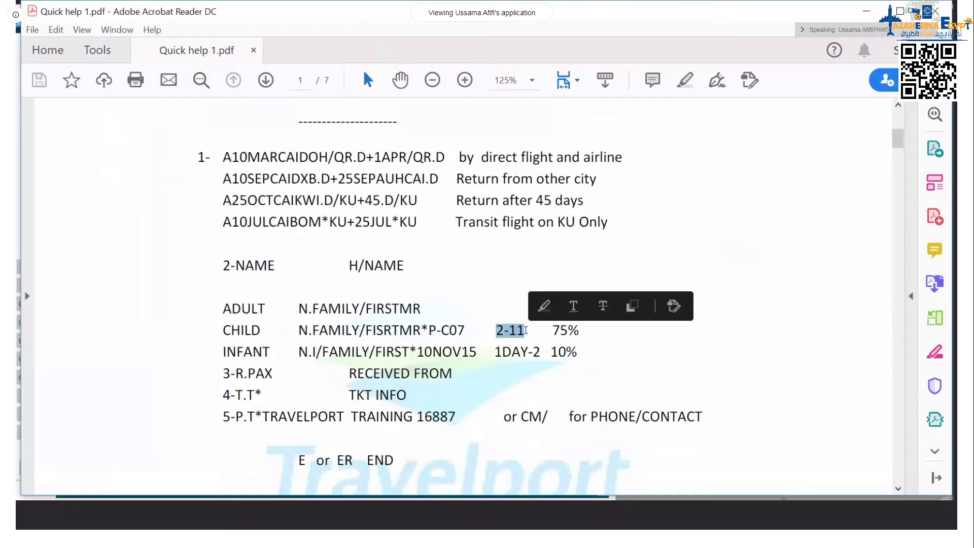
drag(323, 352, 317, 354)
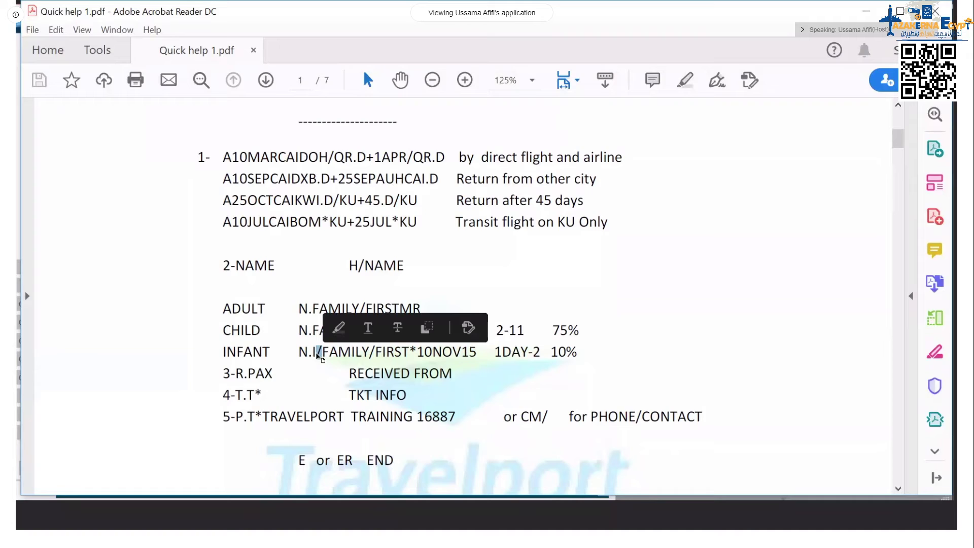
click(311, 352)
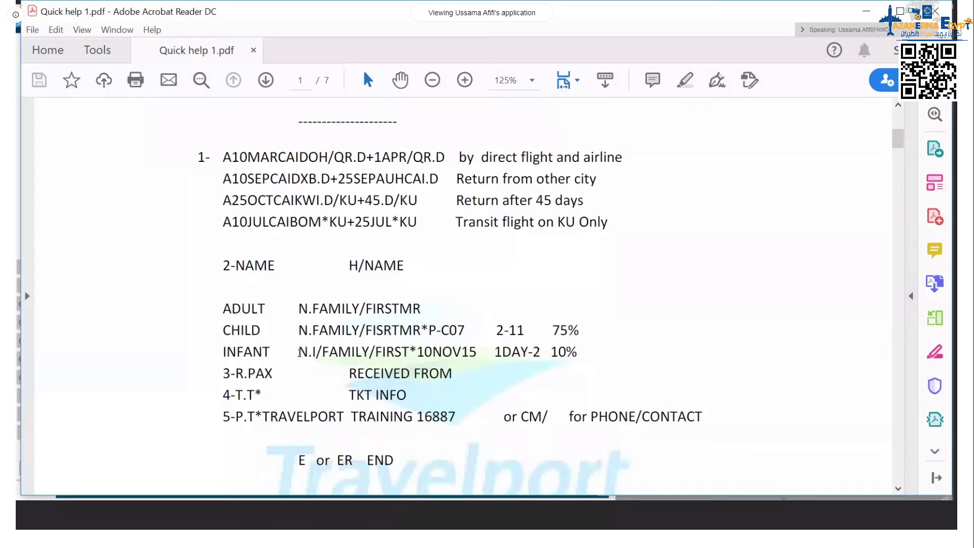
drag(299, 353, 321, 354)
drag(235, 374, 264, 374)
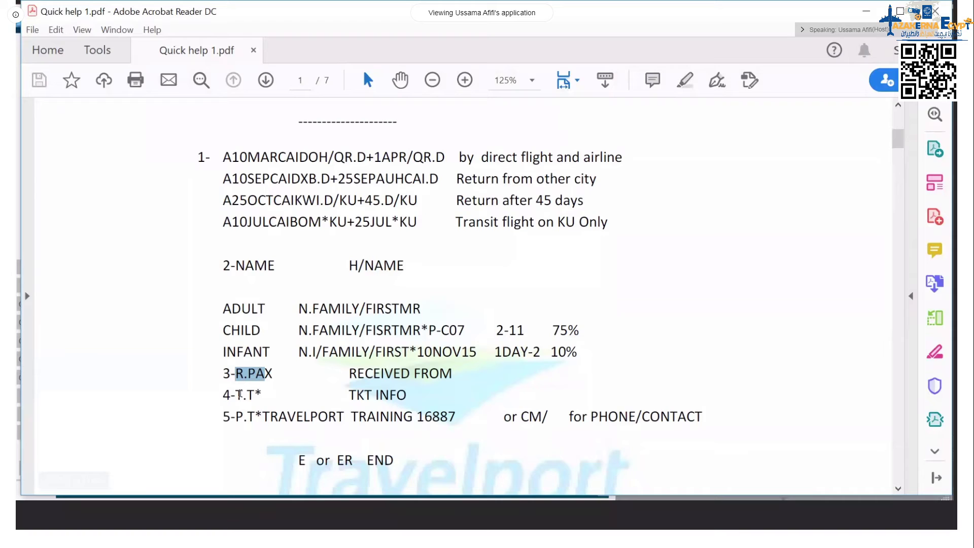
Step: Highlight the received, ticket and phone entry lines in the guide
drag(240, 394, 548, 426)
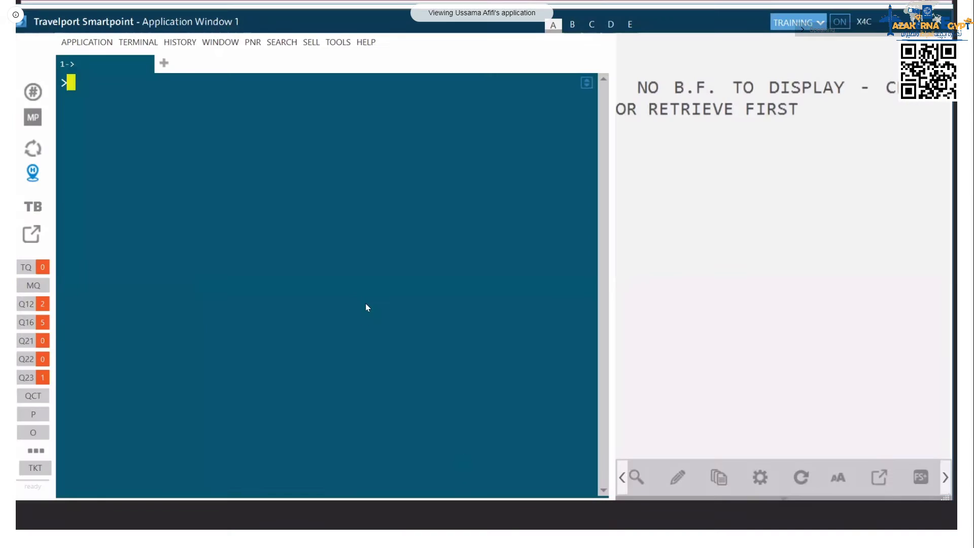
Step: Add the adult passenger's surname and first name with title MR as passenger 1
text(N.)
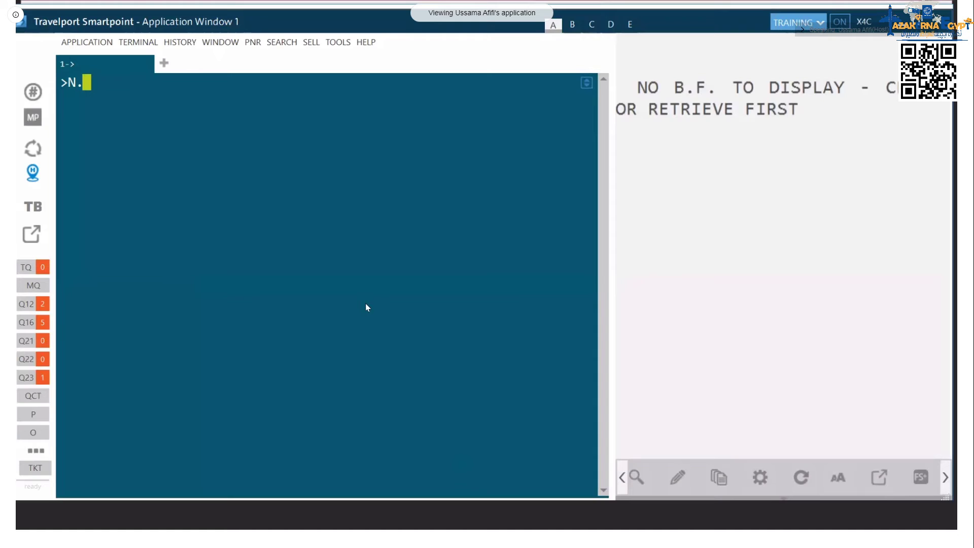
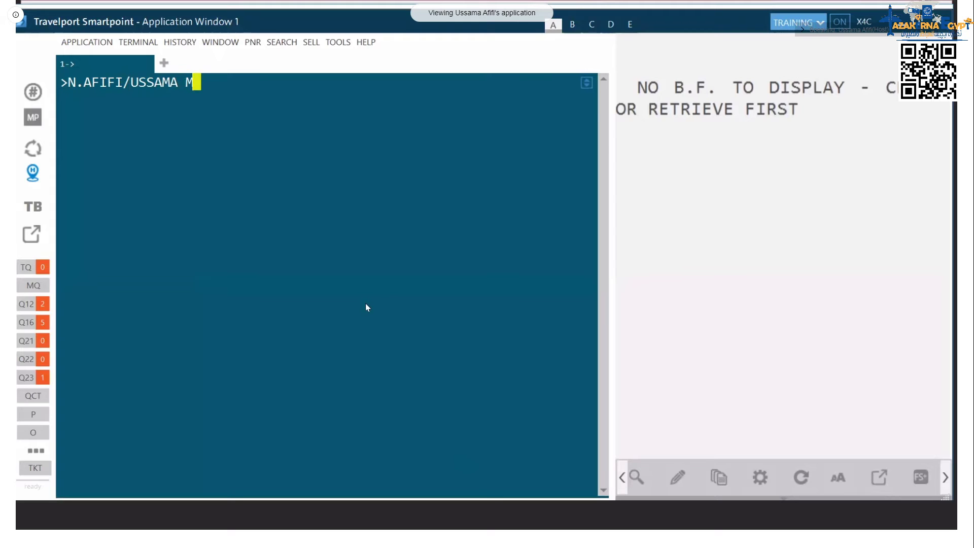
text(R)
key(Return)
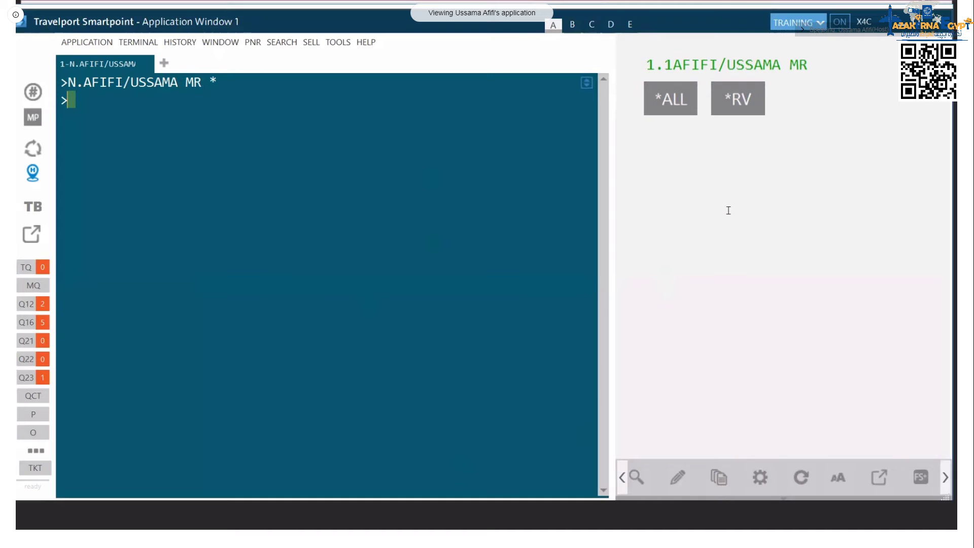
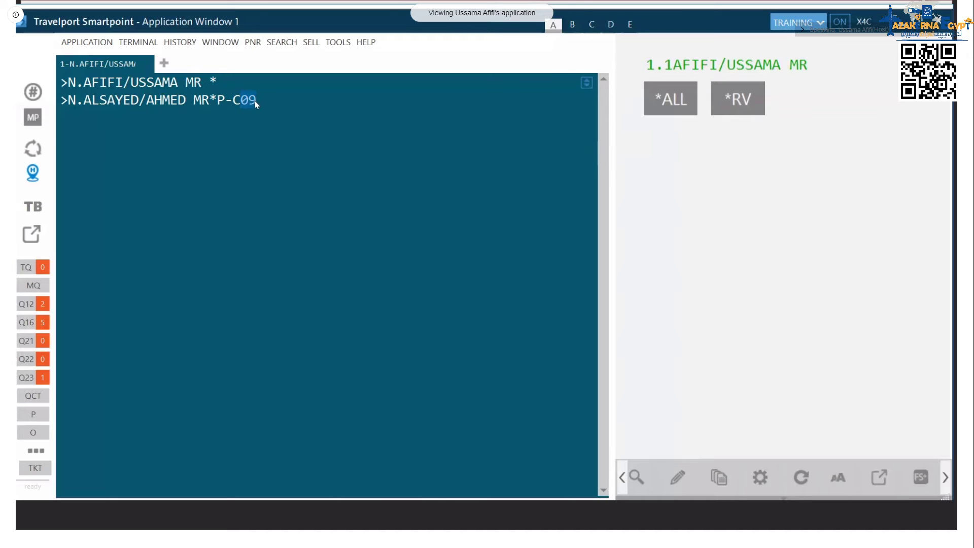
Step: Enter the child passenger with title MR and age remark P-C07, then begin the infant entry N.I/
text(11)
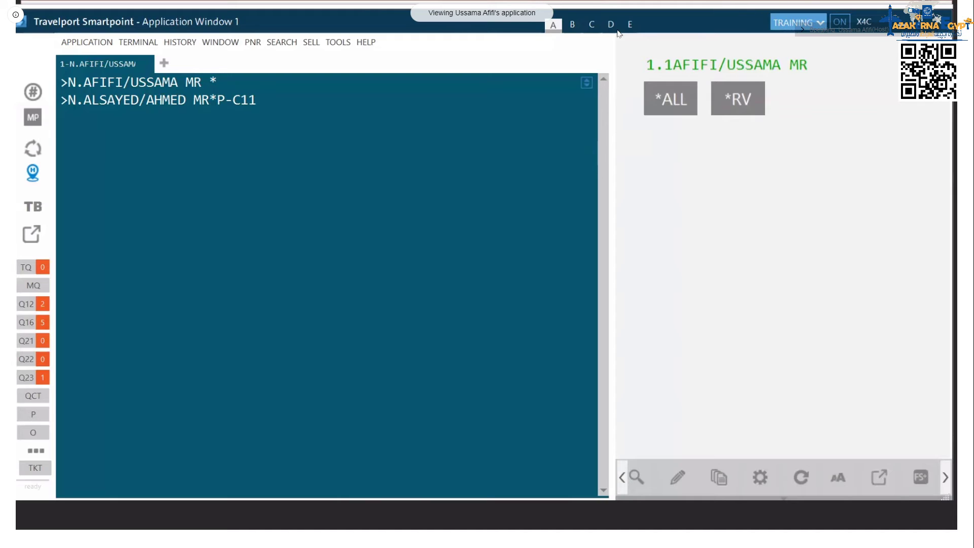
double_click(177, 103)
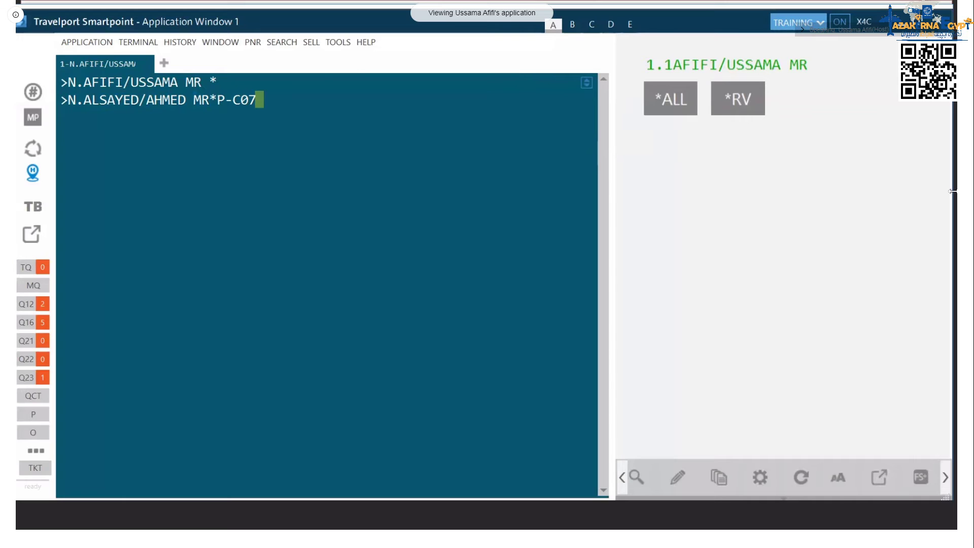
key(Return)
text(N.I/)
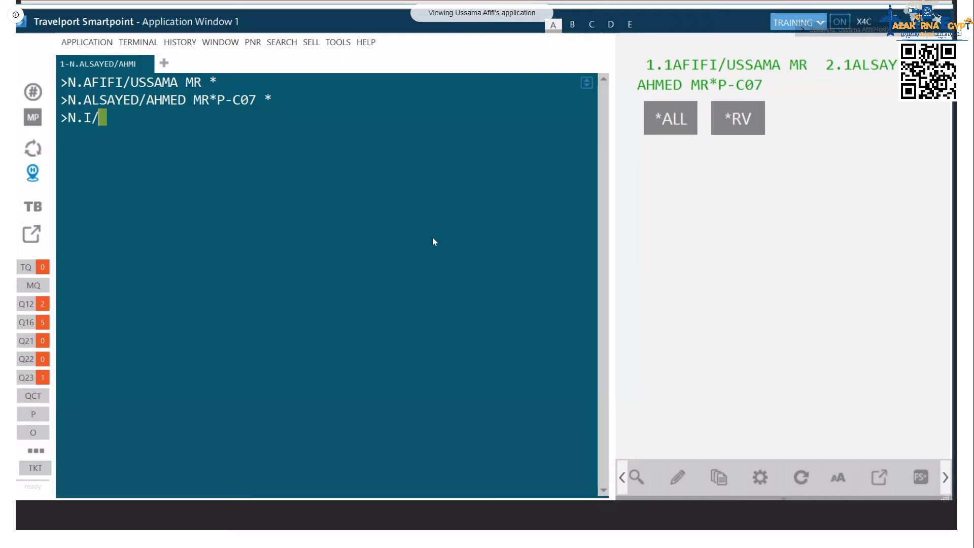
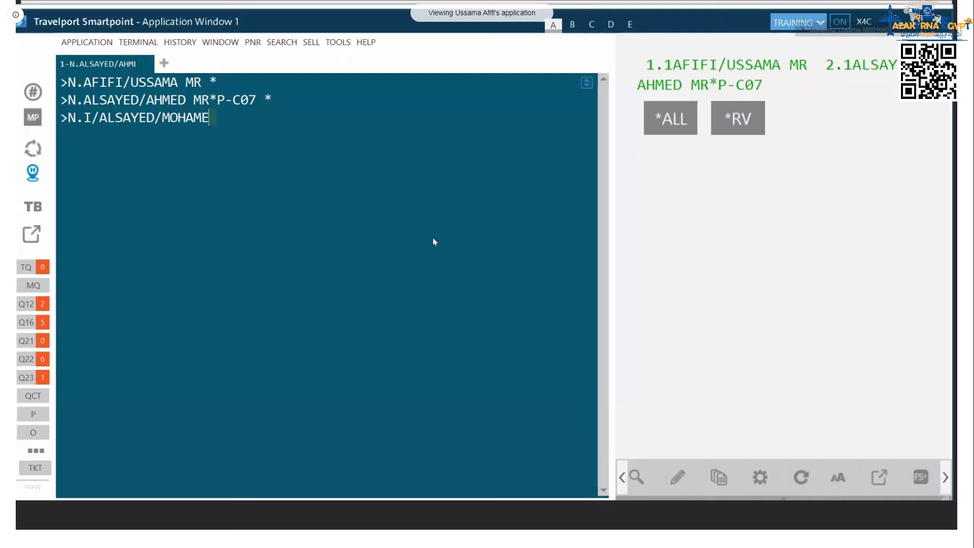
Step: Complete the infant entry with the infant's name and birth date 09JUL19
key(Return)
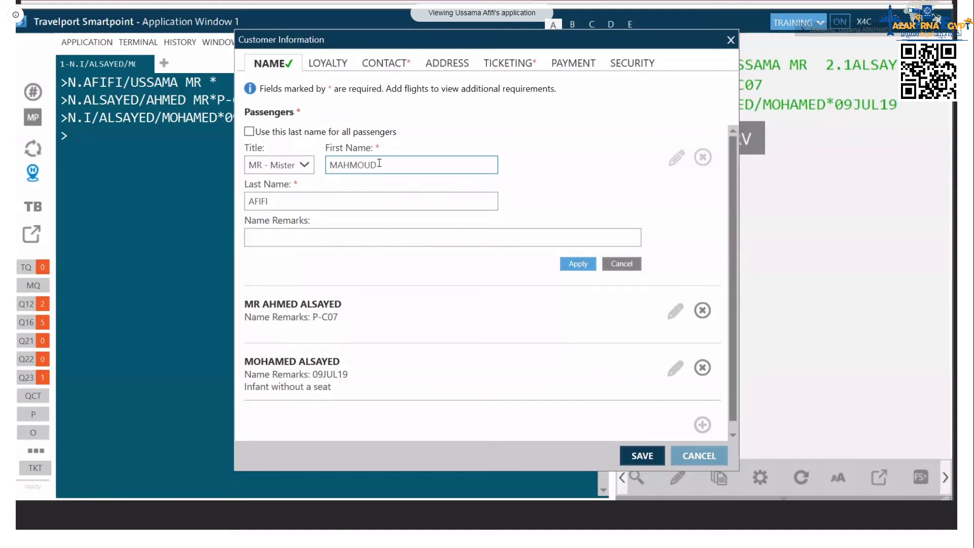
Step: Apply the additional MR passenger's name and save the Customer Information details
key(Return)
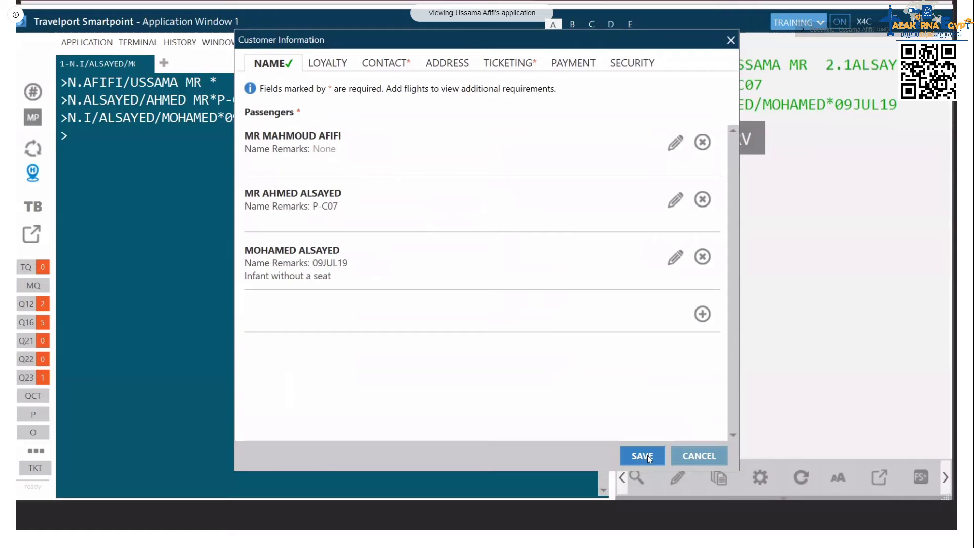
click(649, 459)
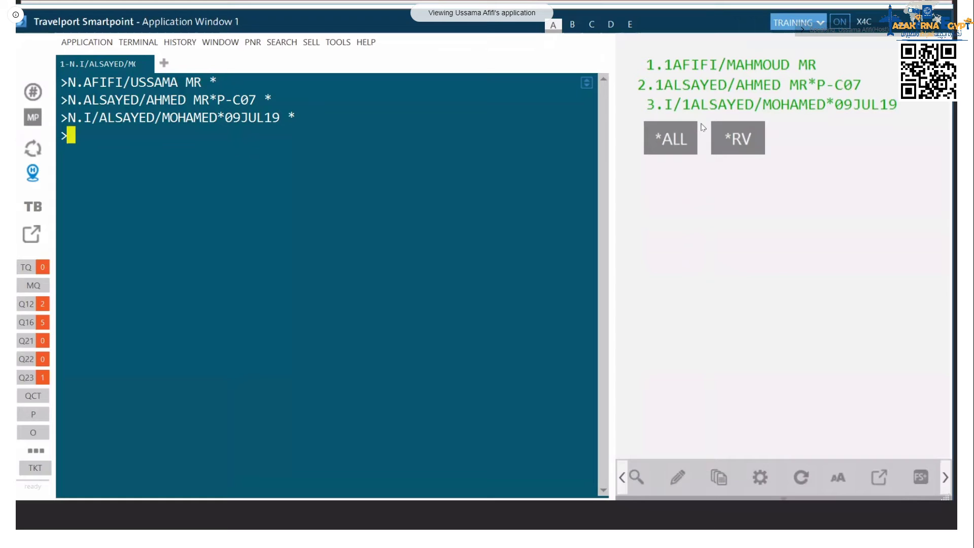
Step: Record the received-from entry R. with the agent's first name in place of PAX
text(R.PAX)
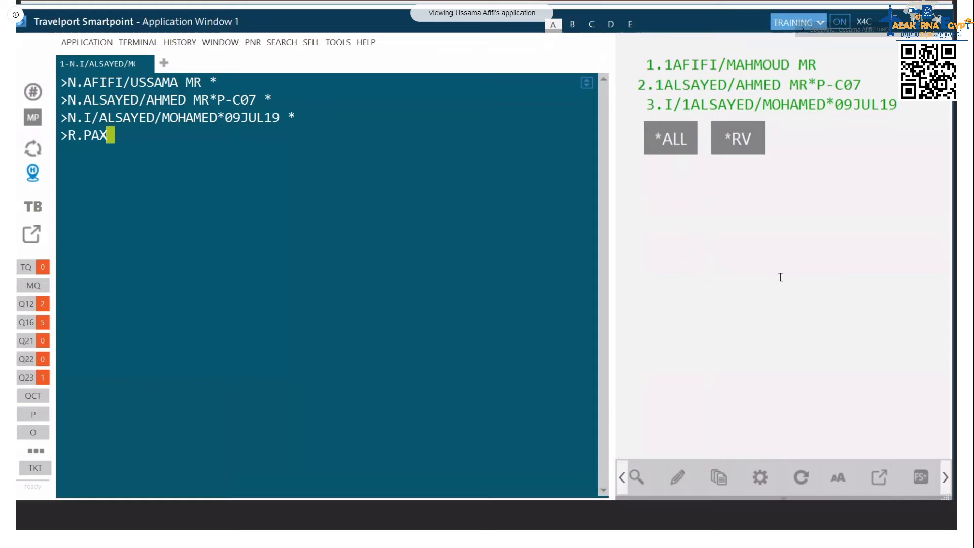
key(BackSpace)
key(BackSpace)
key(BackSpace)
text(USSAMA)
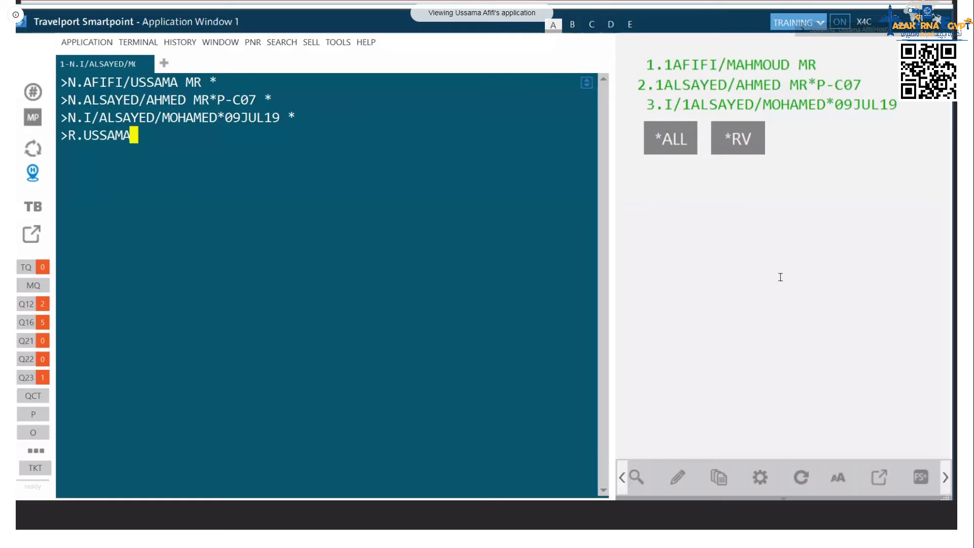
key(Return)
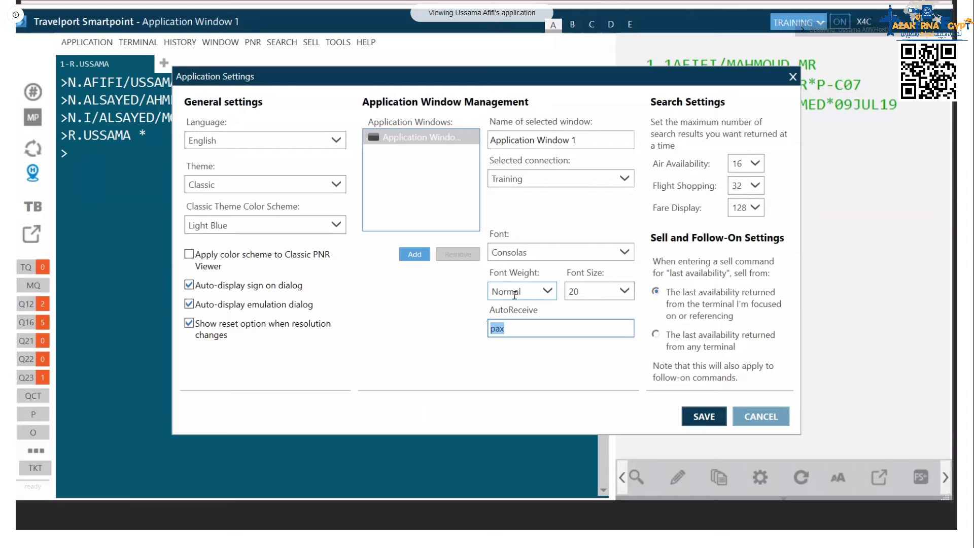
Step: Close the Application Settings window to return to the terminal
key(Return)
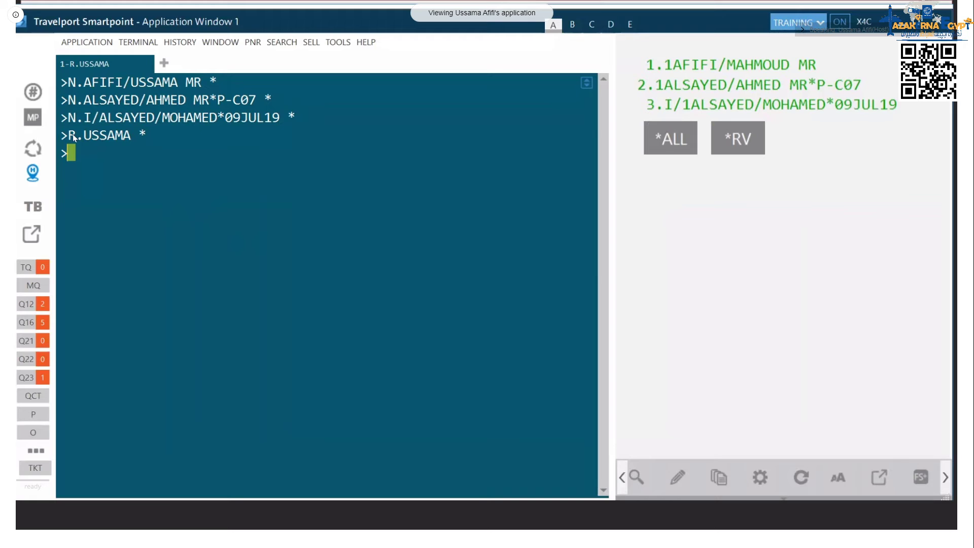
Step: Add the T.T* ticketing arrangement and begin a CM/ phone contact entry
text(T.T*)
key(Return)
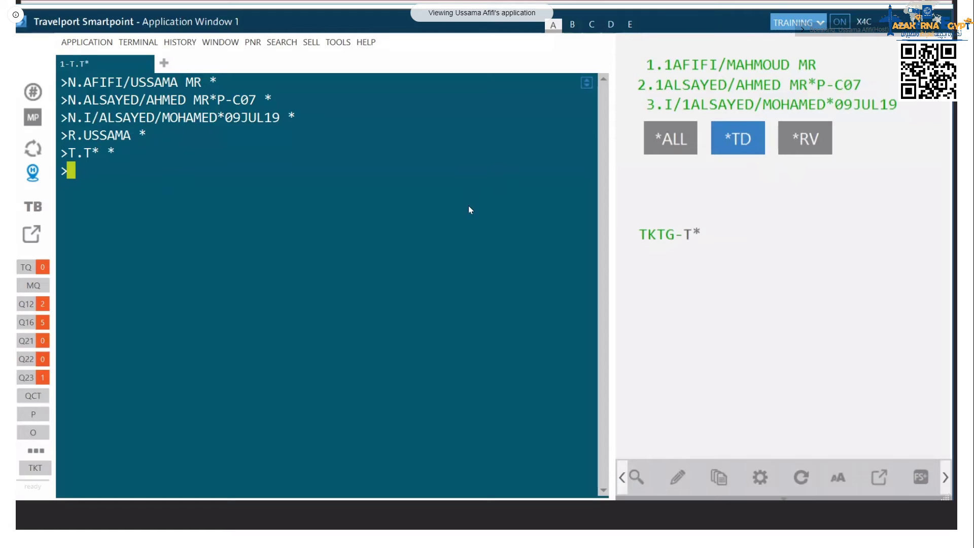
text(CM/)
Step: Look up the P.T* phone, T.T* ticketing and ER end commands in Quick help 1.pdf
key(alt+Tab)
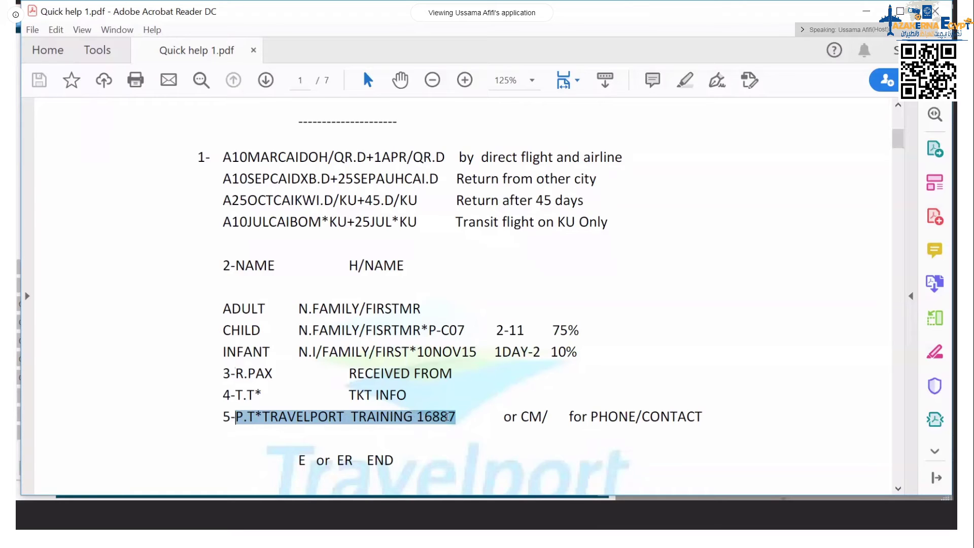
drag(446, 416, 446, 416)
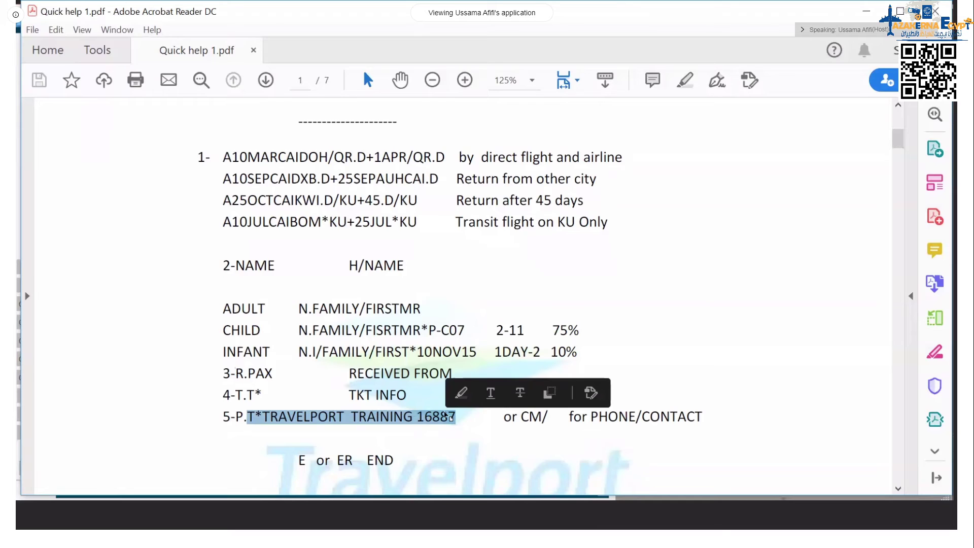
drag(235, 394, 262, 397)
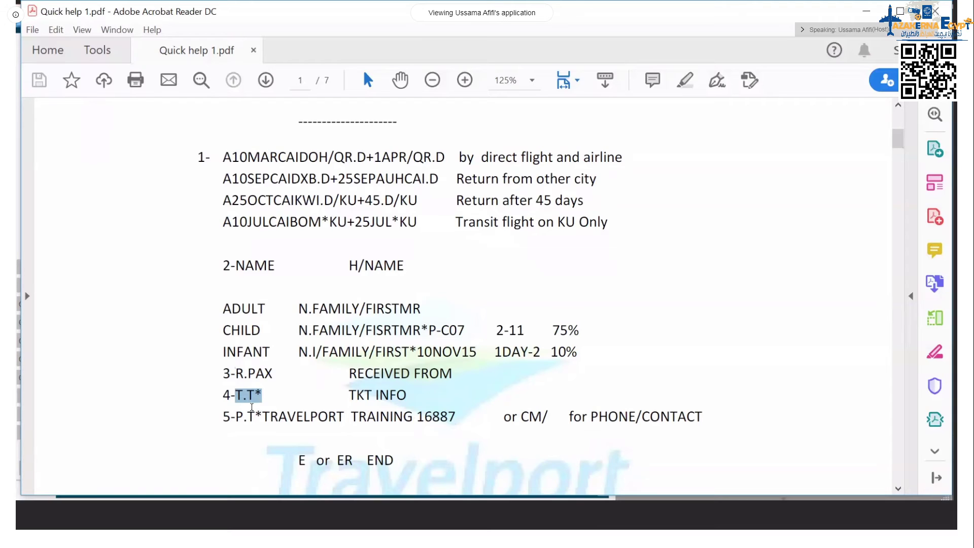
double_click(345, 460)
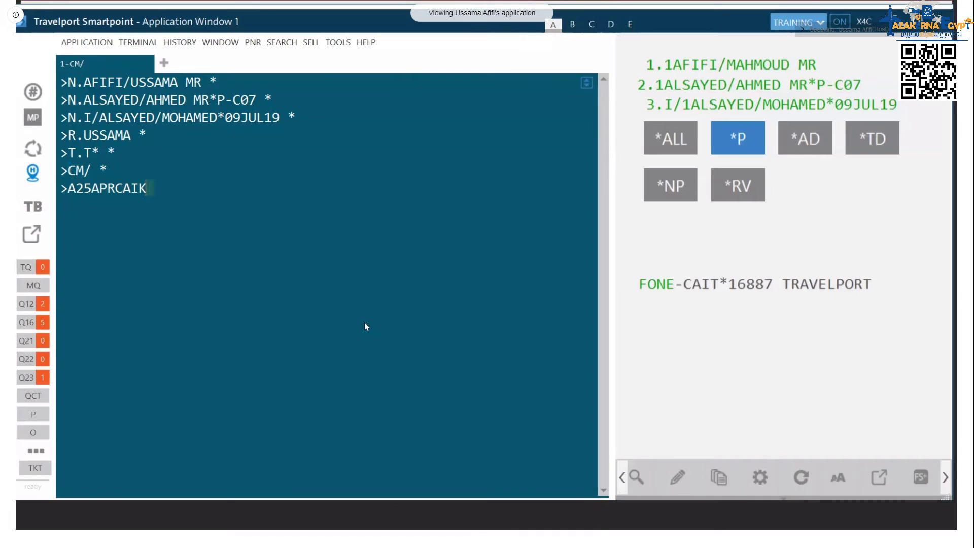
Step: Complete the KU-only availability entry A25APRCAIKWI.D/KU+ for Cairo–Kuwait and return
text(WI.D/KU+)
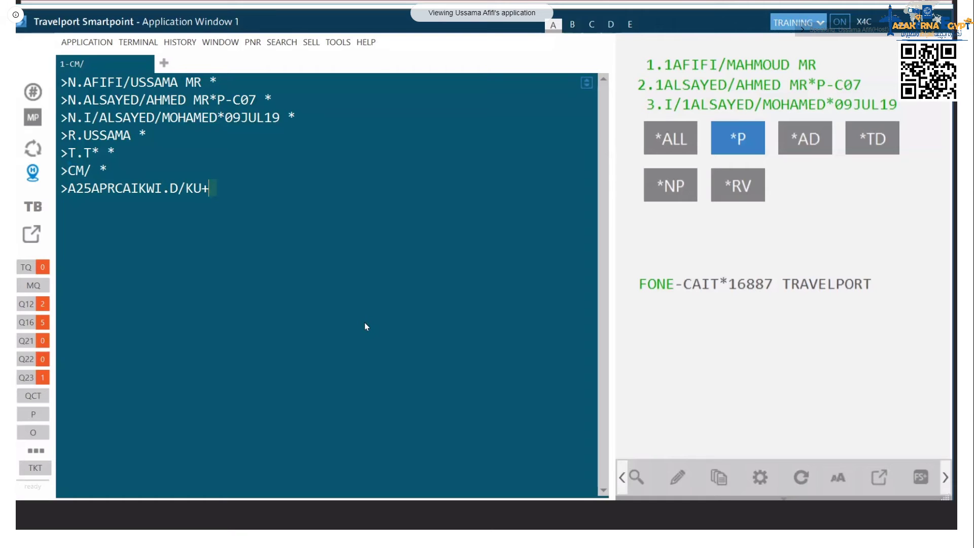
Step: Run the A25APRCAIKWI.D/KU+ request to show KU Cairo–Kuwait availability
key(Return)
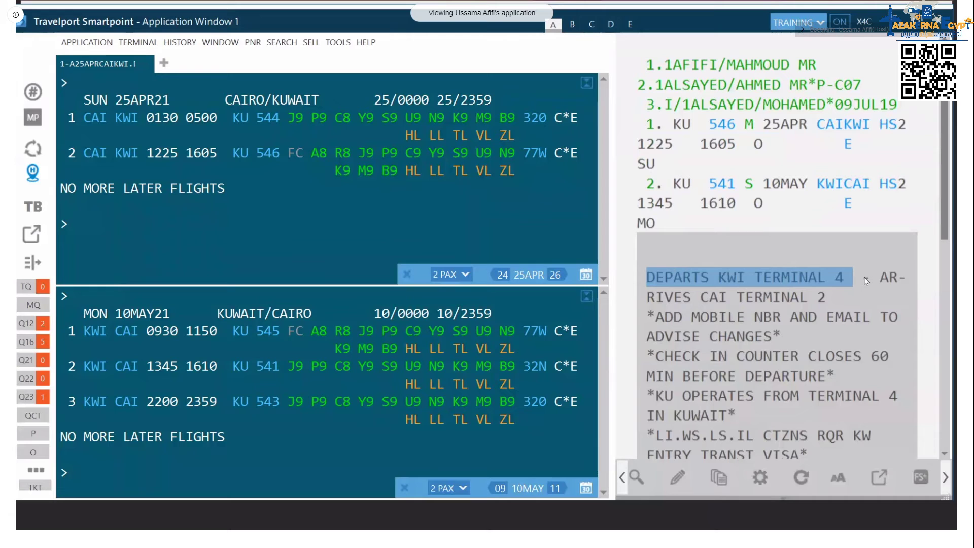
Step: Scroll through the KU segment remarks and highlight the API information note
scroll(688, 393, down, 1)
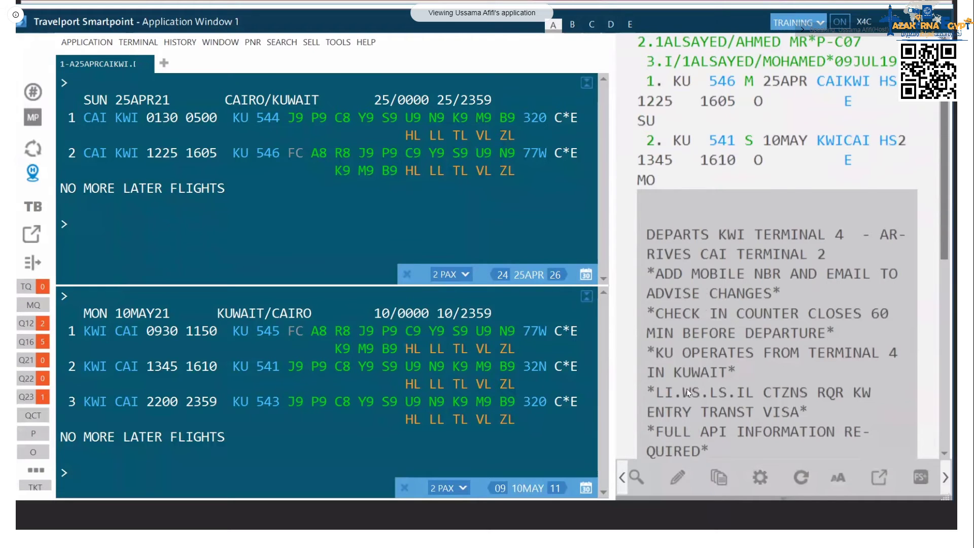
scroll(687, 394, down, 2)
drag(701, 367, 847, 382)
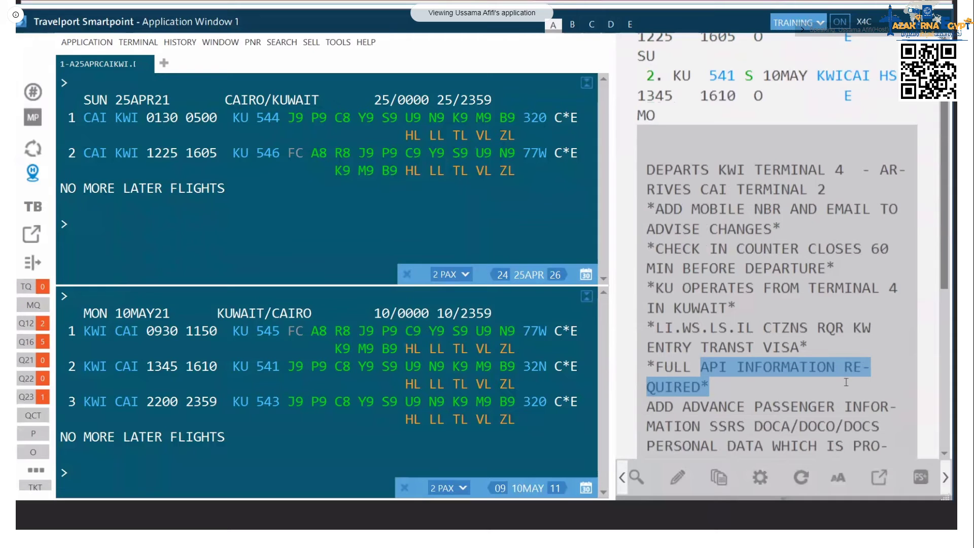
scroll(846, 382, up, 3)
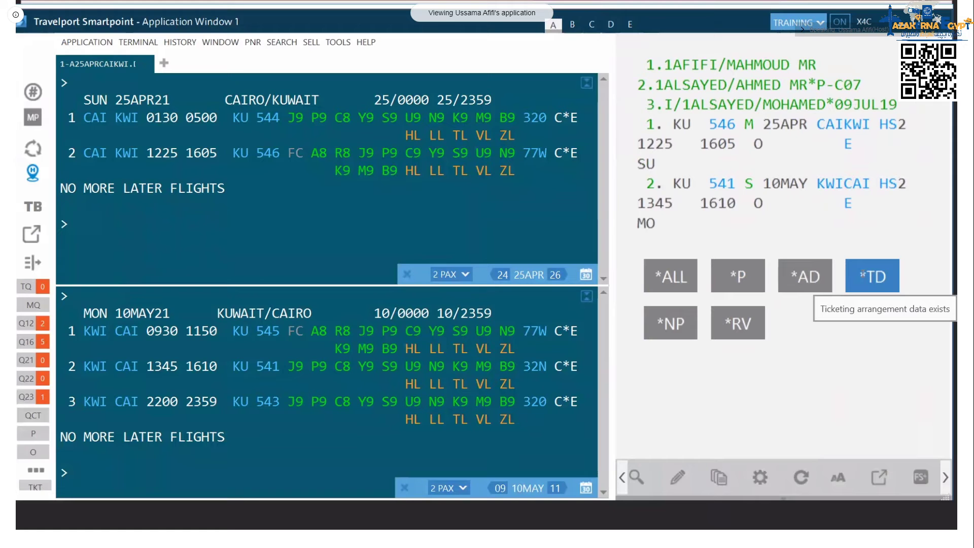
Step: End the transaction with E to receive the Galileo record locator
text(E)
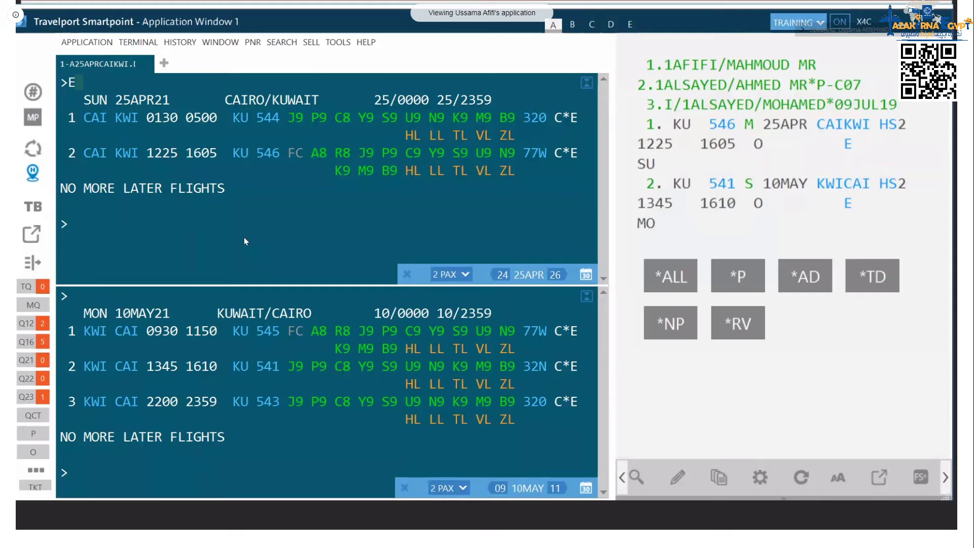
key(Return)
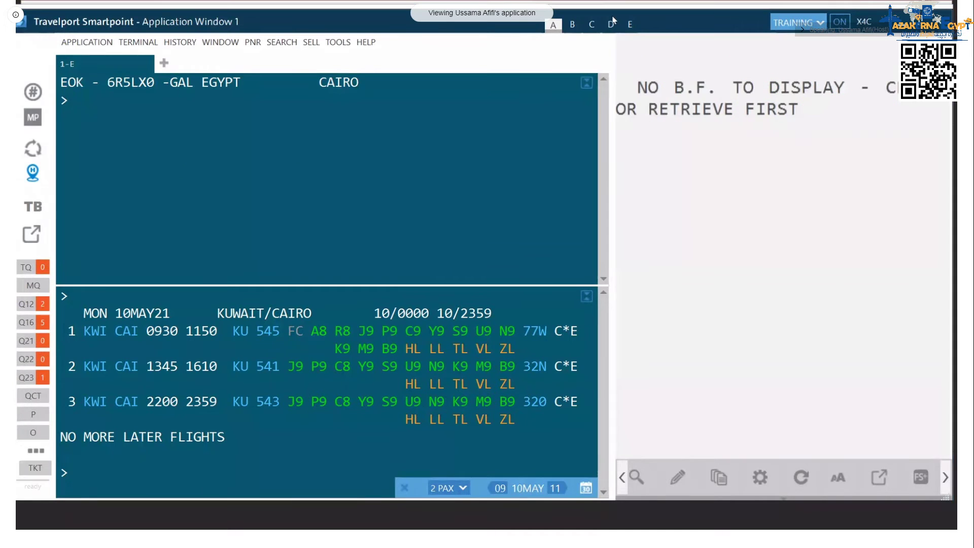
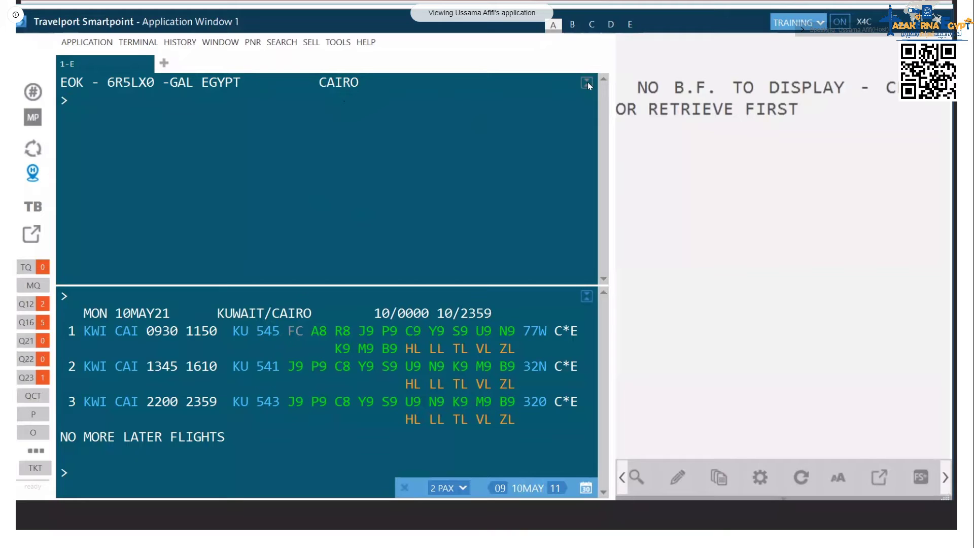
Step: Retrieve the booking with three passengers and KU 546 CAI-KWI and KU 541 KWI-CAI flights
click(587, 83)
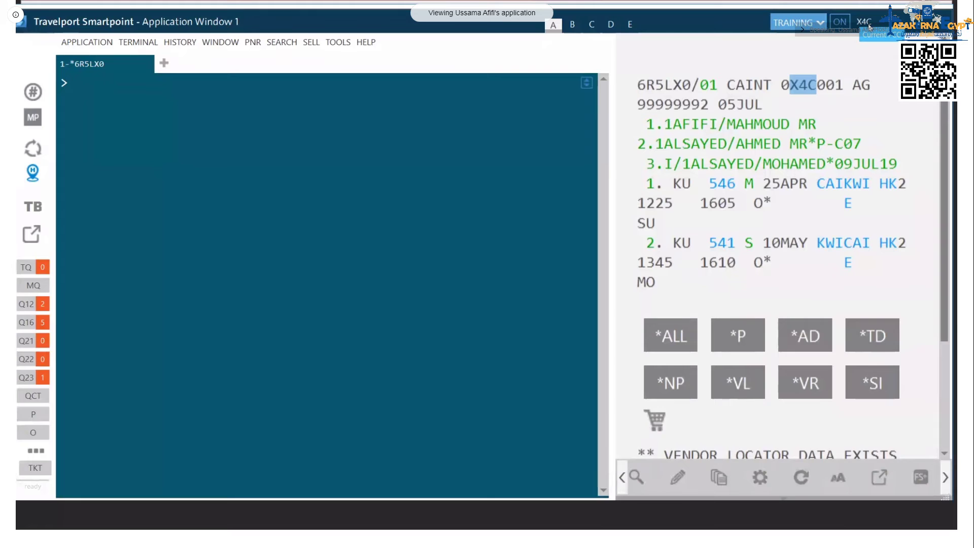
double_click(703, 104)
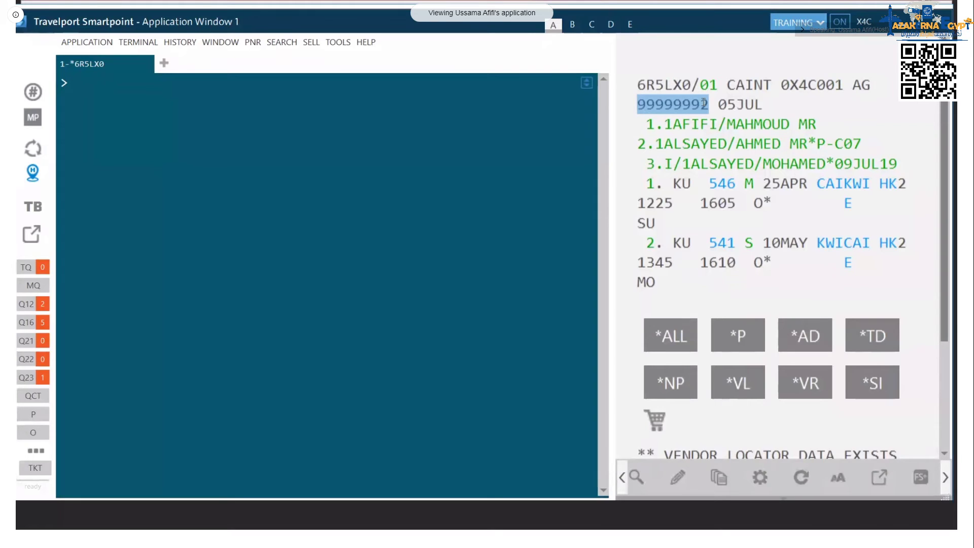
double_click(746, 105)
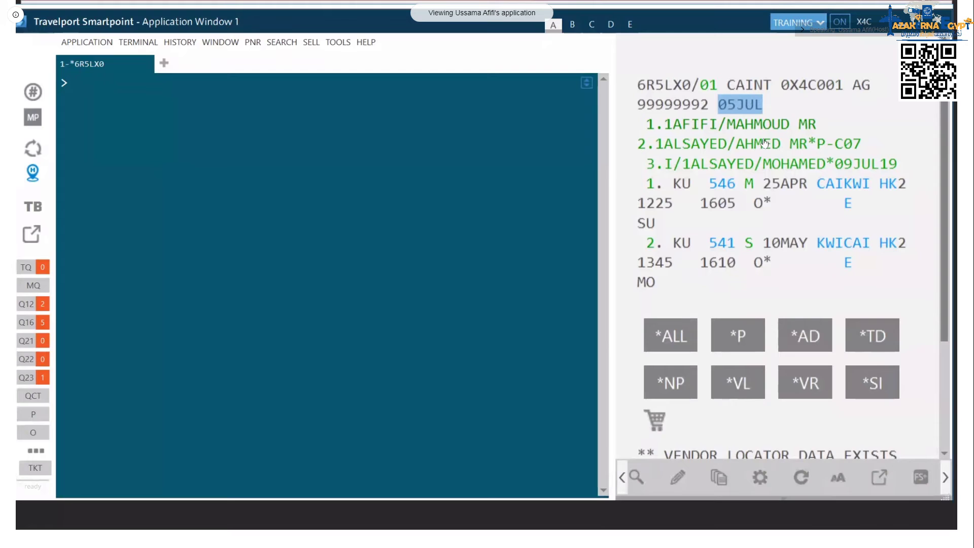
scroll(728, 287, down, 2)
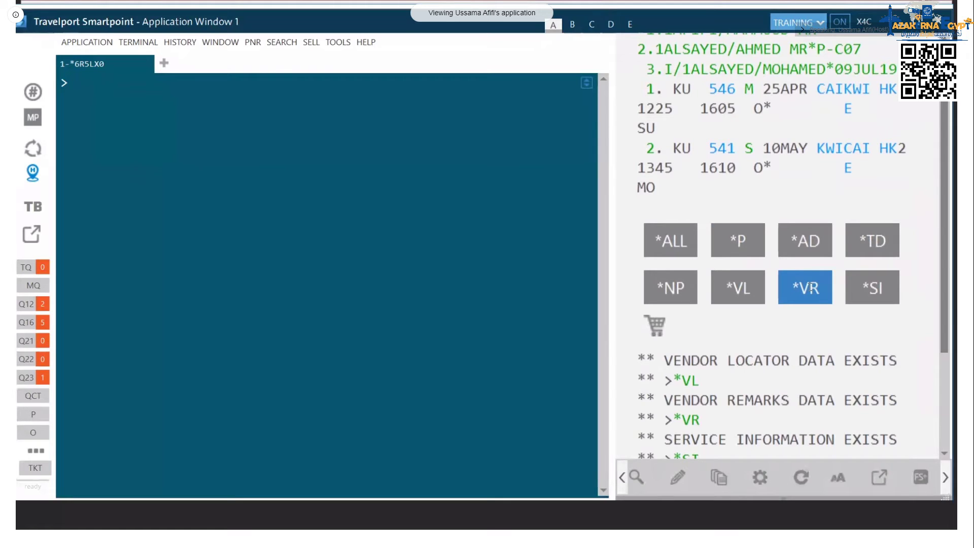
Step: Display the booking's vendor locator (*VL) and highlight the Amadeus locator code
click(756, 300)
drag(711, 421, 763, 429)
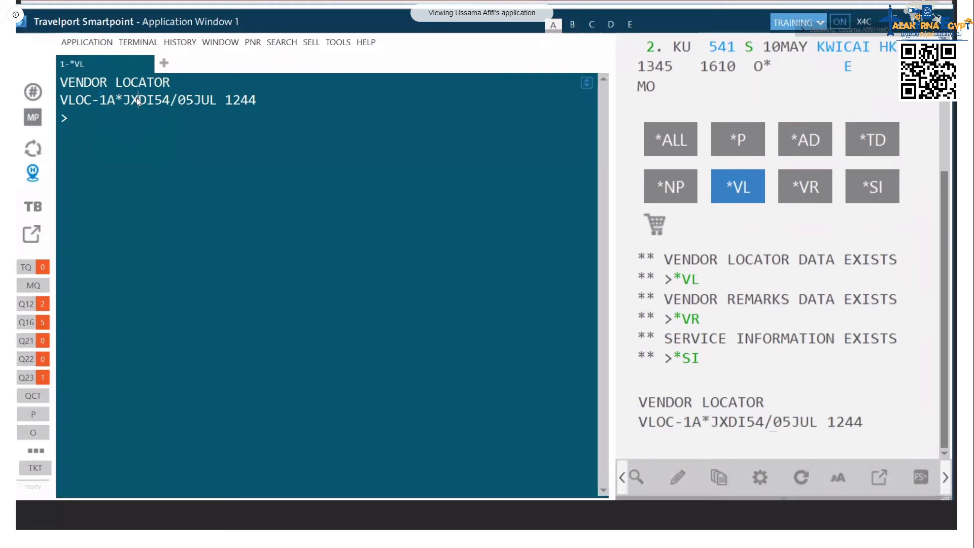
Step: Highlight the 04AUG 1442 deadline and CAI time zone in vendor remarks, then ignore the booking
drag(272, 100, 467, 110)
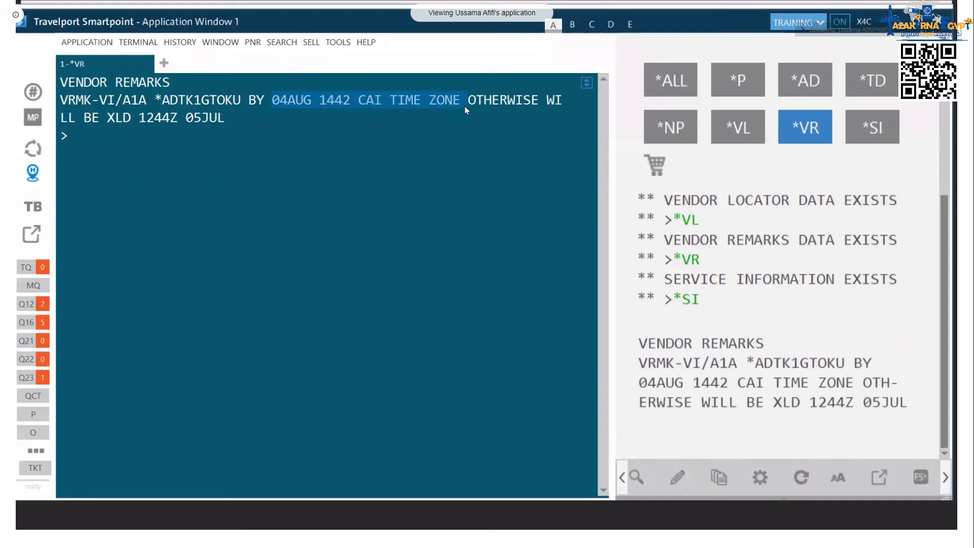
drag(359, 100, 438, 113)
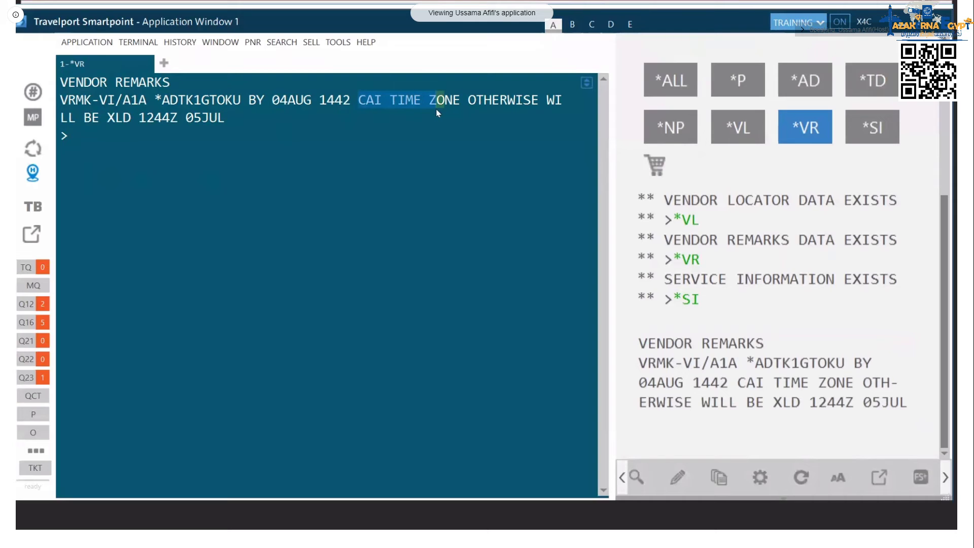
drag(438, 112, 449, 112)
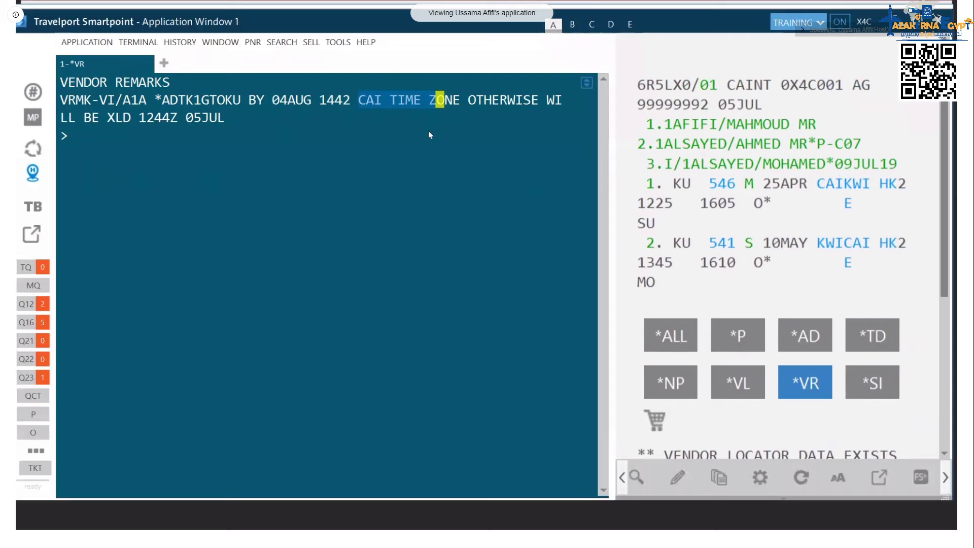
text(I)
key(Return)
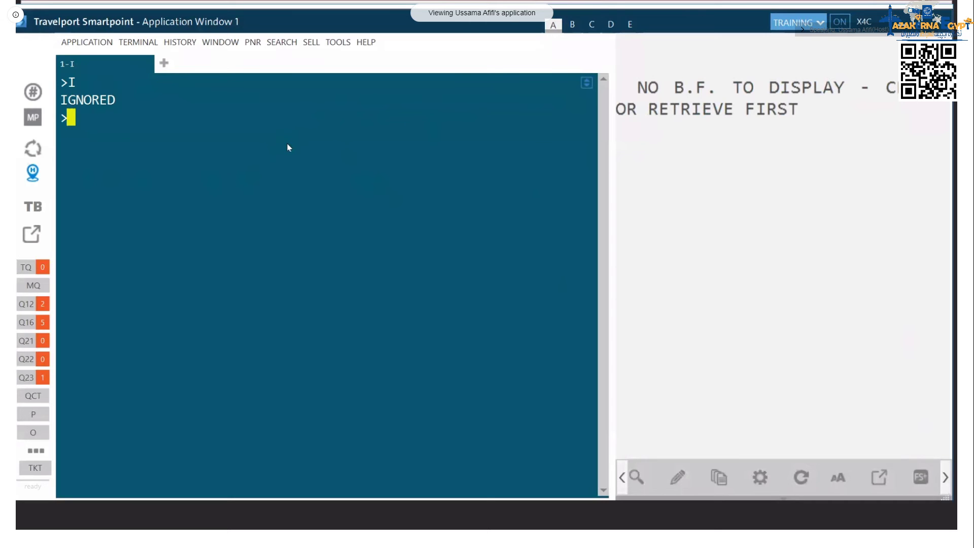
Step: Run a *- booking file search by the passenger's surname
text(*-AFIFI)
key(Return)
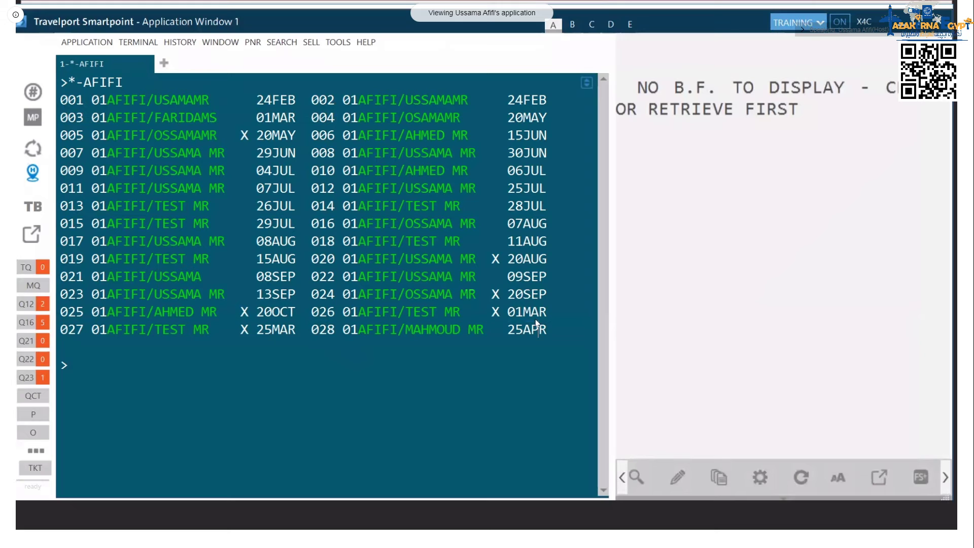
Step: Mark the 25APR travel date, clear the list with I, and draft a surname/first-name search
double_click(540, 329)
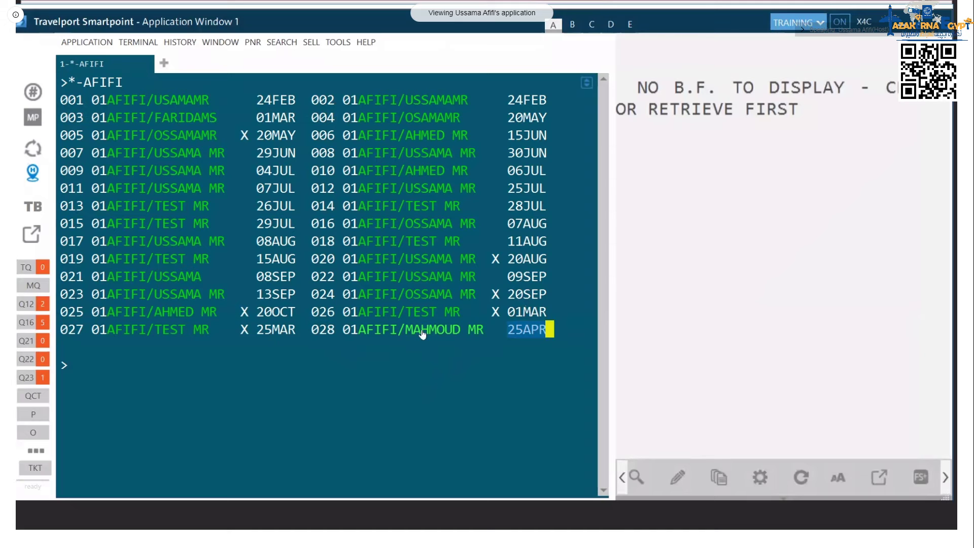
text(I)
key(Return)
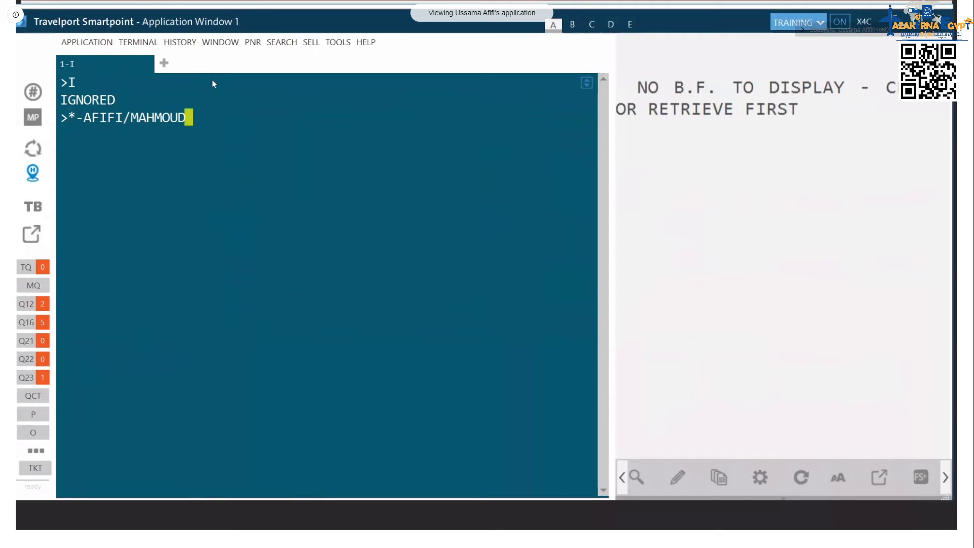
Step: Bring the Quick help 1.pdf reference to the front
key(alt+Tab)
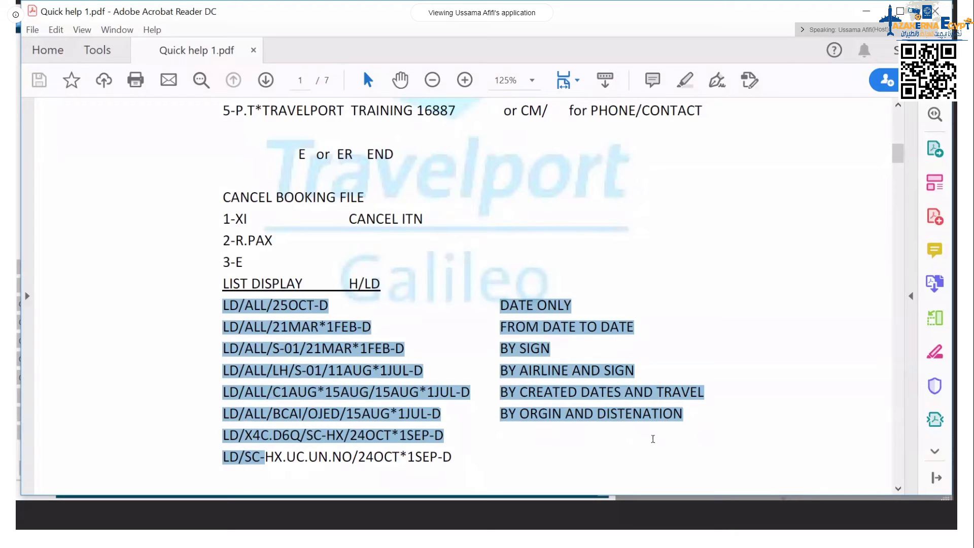
Step: Deselect the list-display lines in the PDF and return to Smartpoint
click(384, 350)
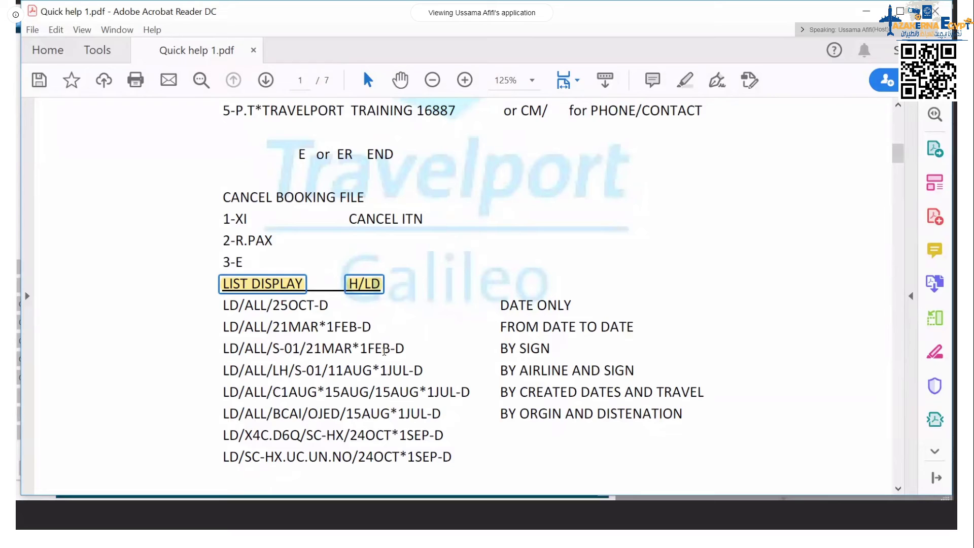
key(alt+Tab)
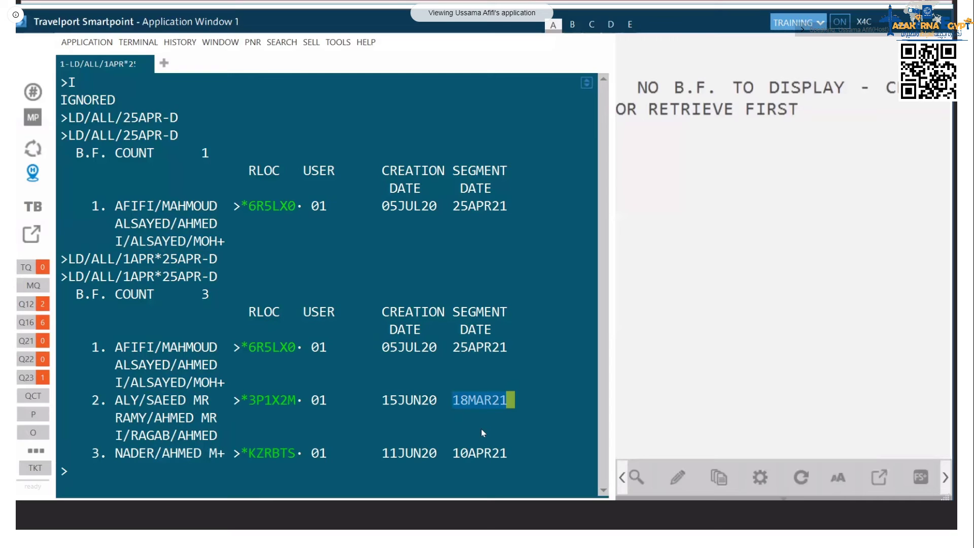
Step: Highlight a travel date in the LD booking list results
drag(383, 453, 438, 453)
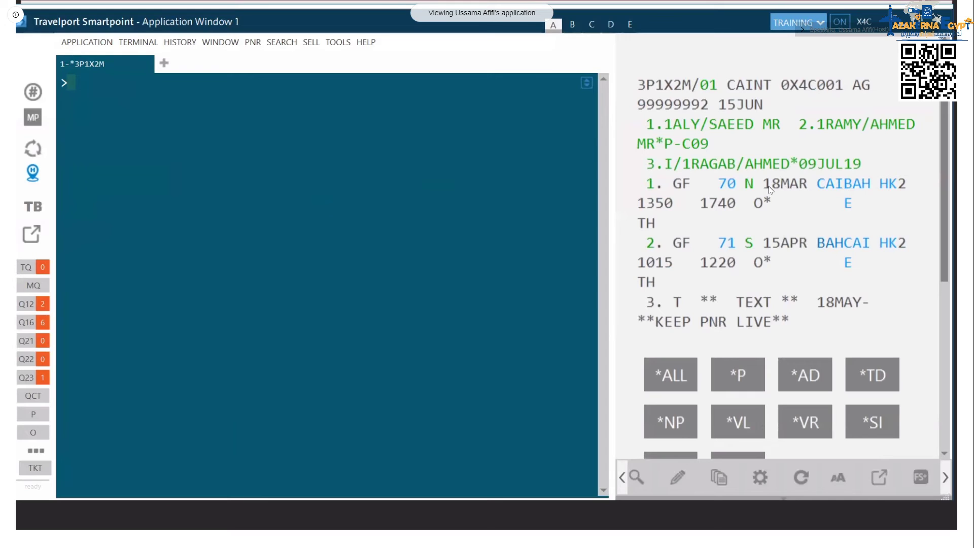
Step: Enter the list display LD/ALL/1APR*25APR-D for bookings dated 1APR through 25APR
text(LD/ALL/1APR*25APR-D)
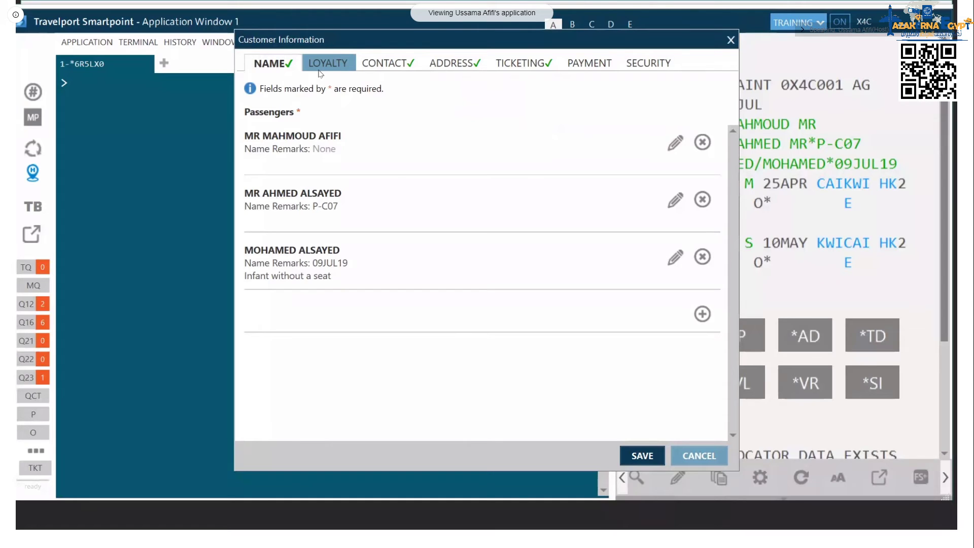
Step: Show the passengers' air and rail loyalty details, including the Kuwait Airways number
click(319, 66)
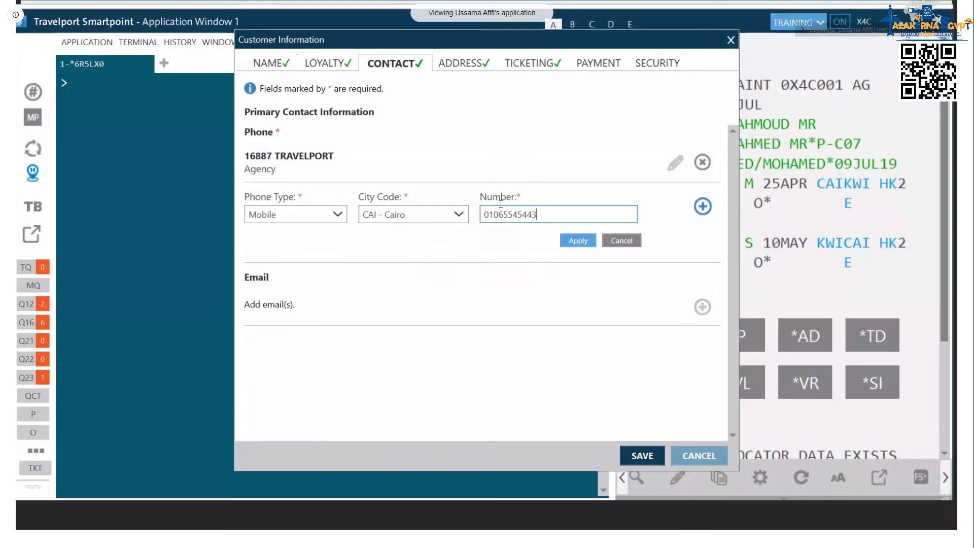
Step: Apply the new Mobile phone number with CAI - Cairo city code to the contacts
click(578, 240)
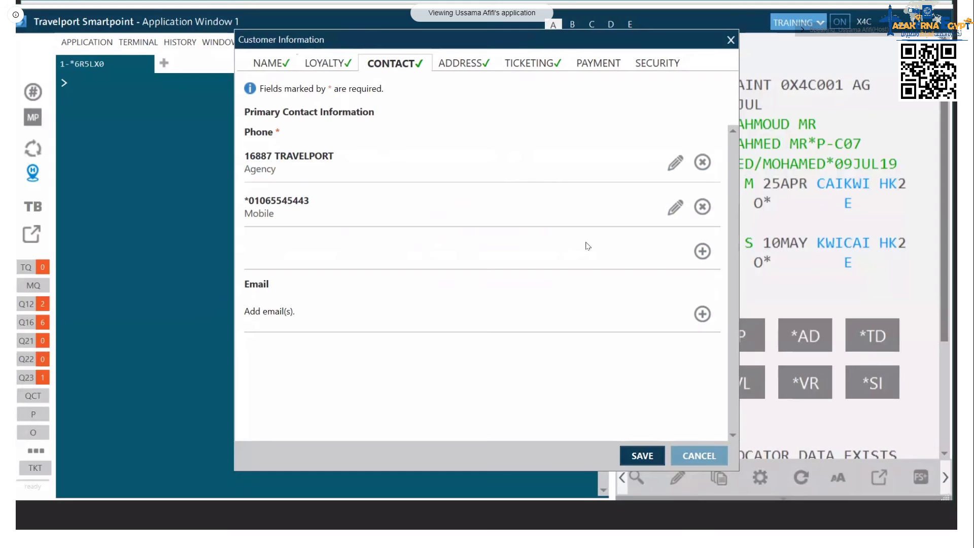
Step: Start an e-mail contact and view its Email Type choices, then go to the SECURITY tab instead
click(703, 314)
click(343, 325)
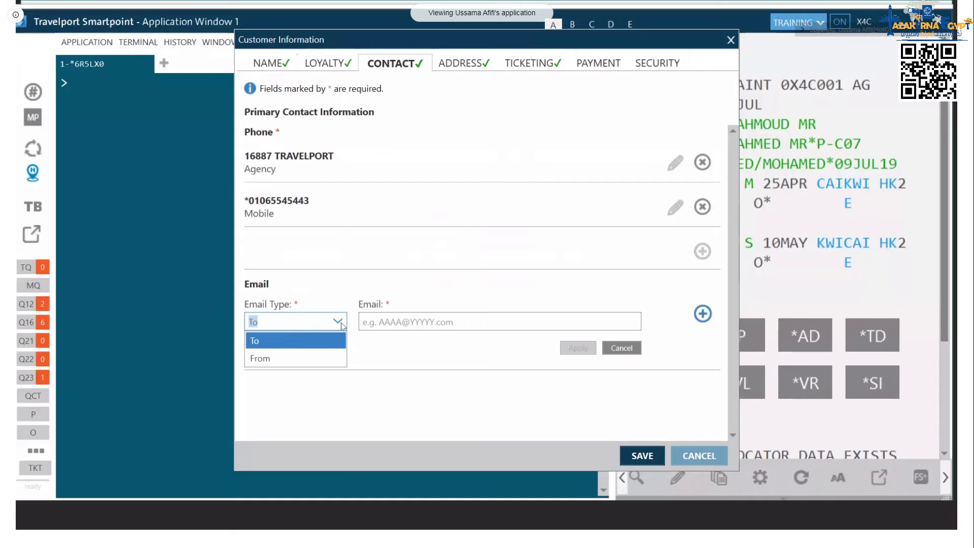
click(658, 63)
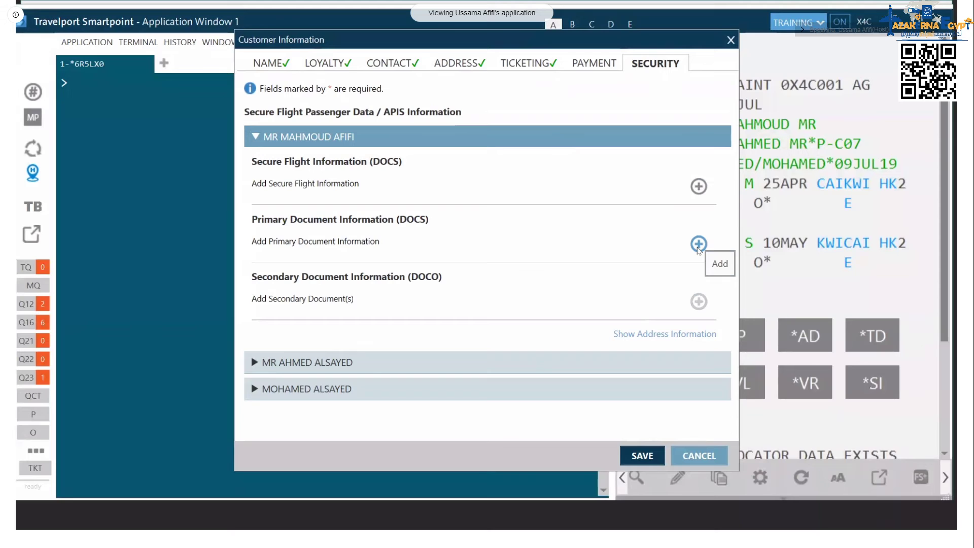
click(698, 244)
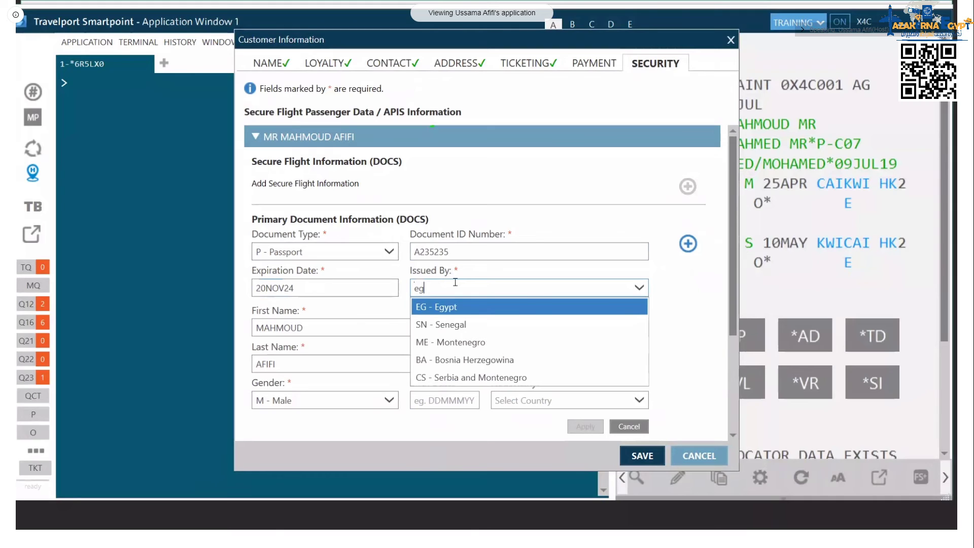
key(Tab)
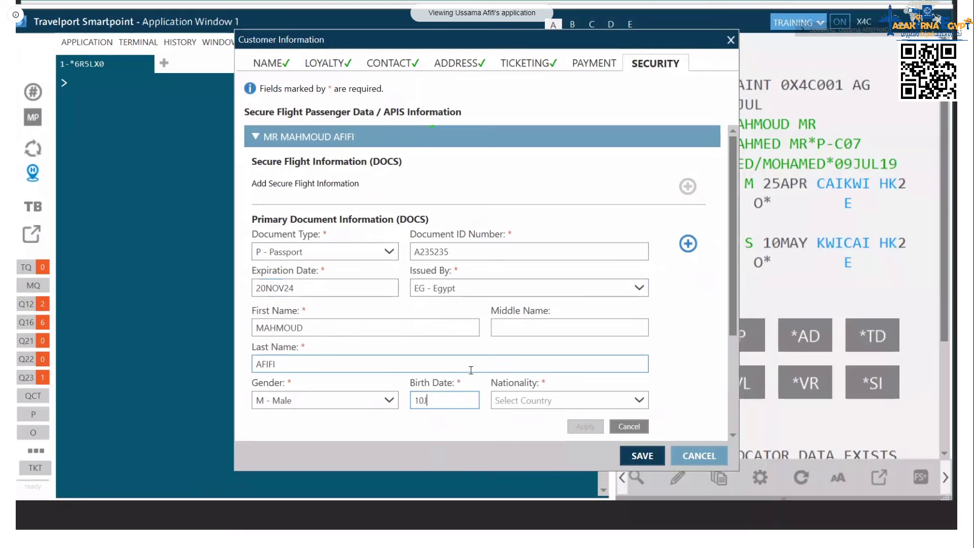
click(577, 396)
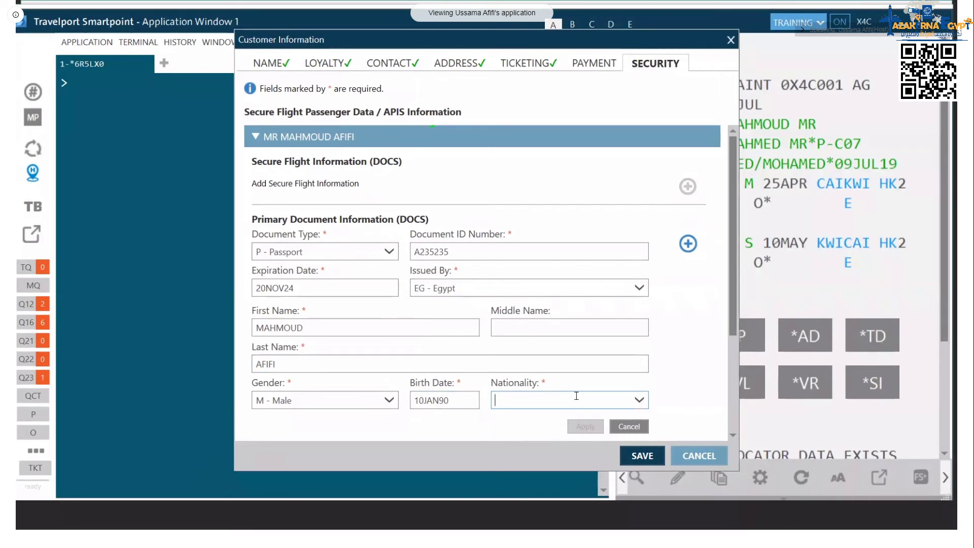
text(EG - Egypt)
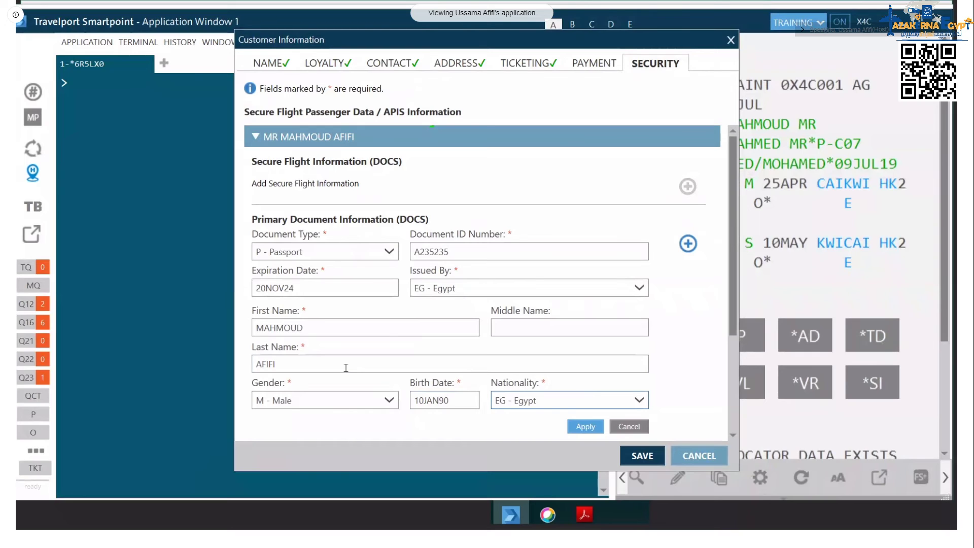
Step: Apply the passport entry, then move to PAYMENT and discard the unapplied changes to close Customer Information
click(586, 427)
click(307, 345)
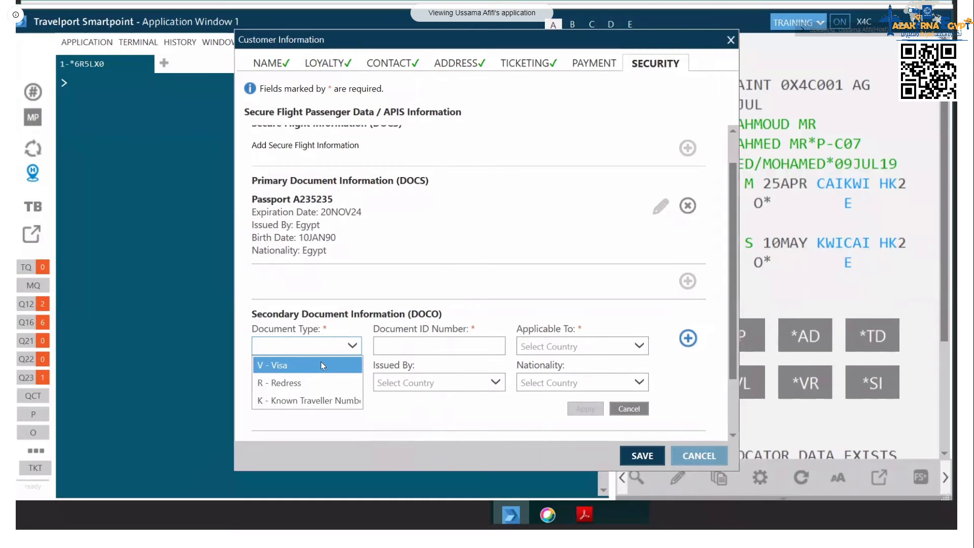
scroll(451, 299, down, 5)
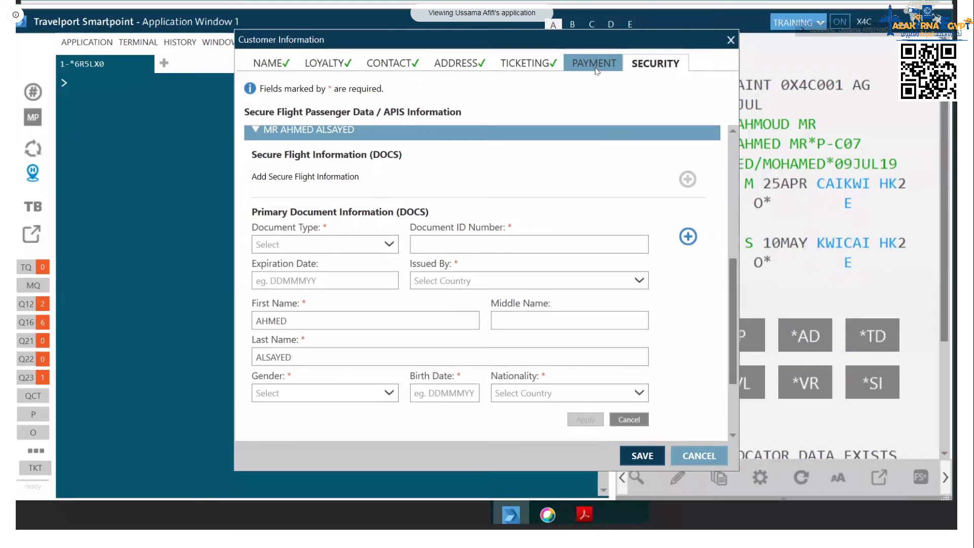
click(596, 66)
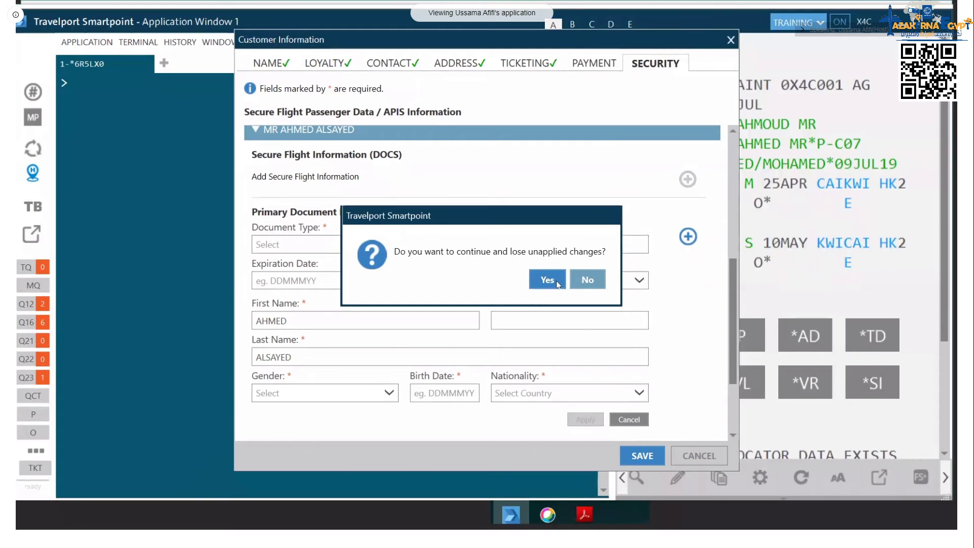
click(557, 282)
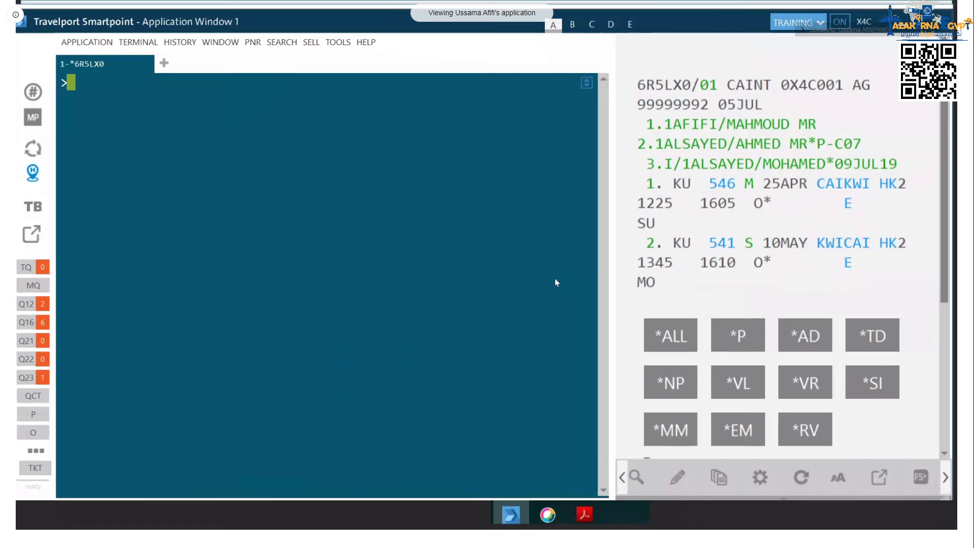
Step: List the PNR's special service requests (infant, child and DOCS passport) with *SI
scroll(849, 246, down, 1)
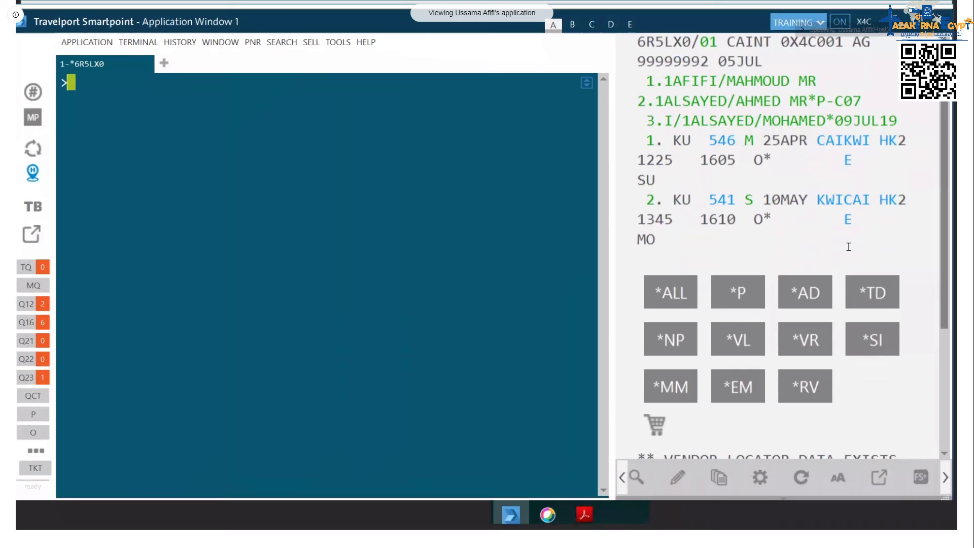
click(873, 339)
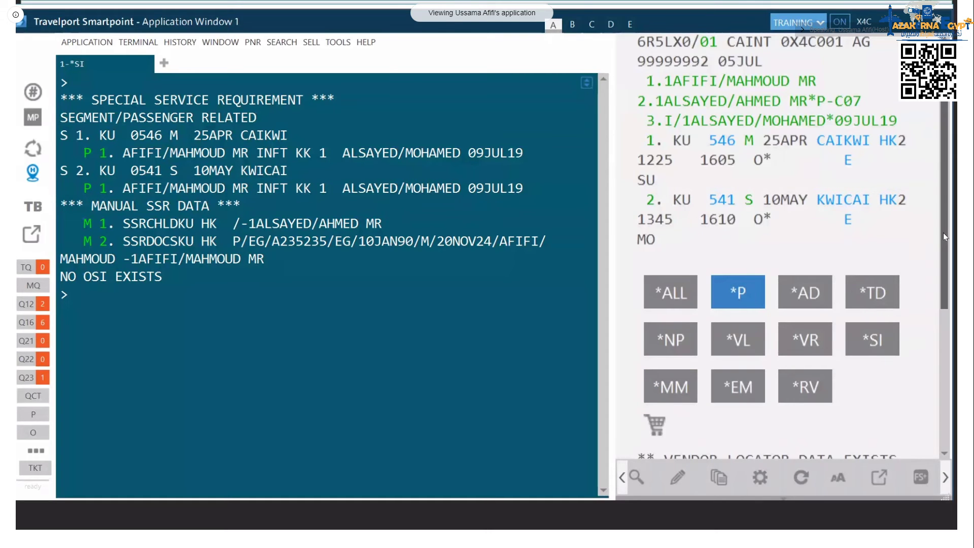
Step: Mark the agency phone in the FONE box, show the e-mails with *EM, and send ER
scroll(733, 401, down, 5)
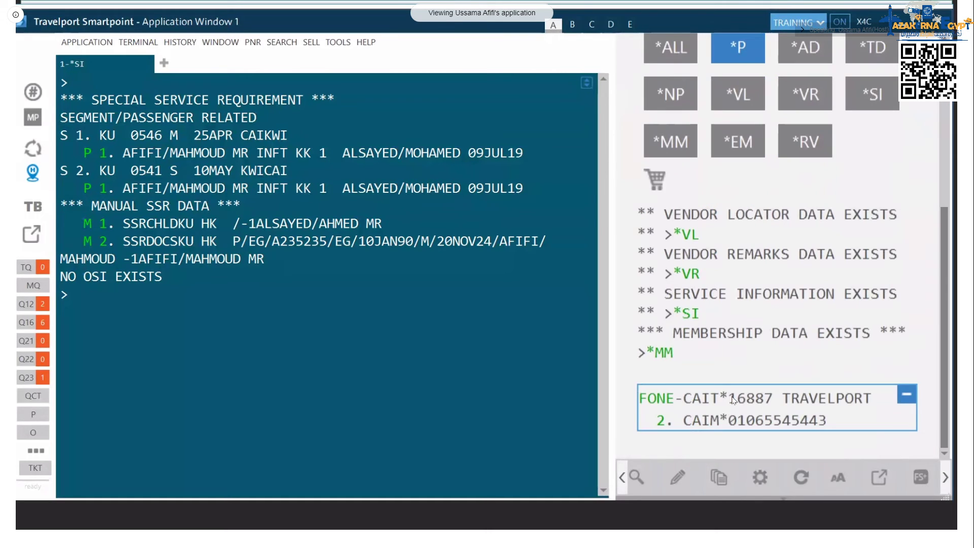
drag(730, 399, 872, 399)
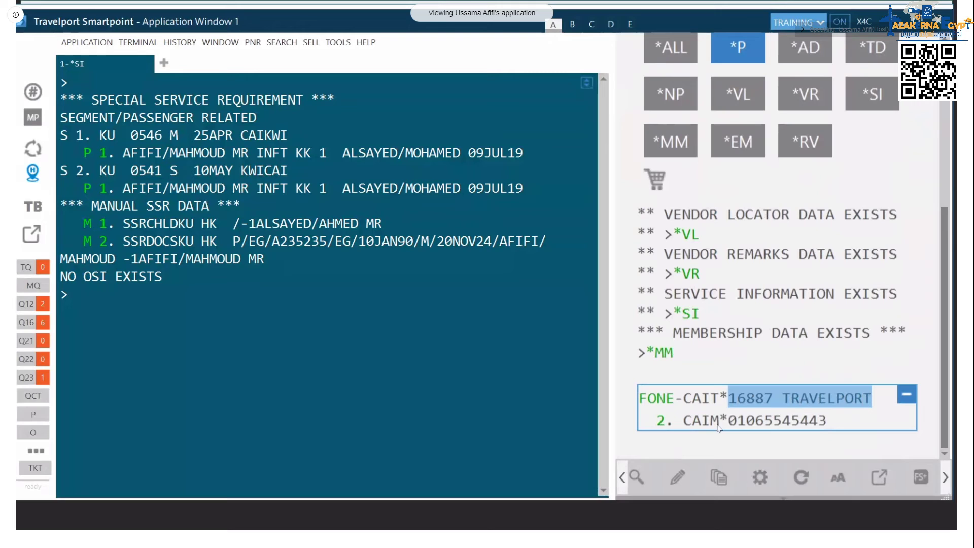
click(738, 142)
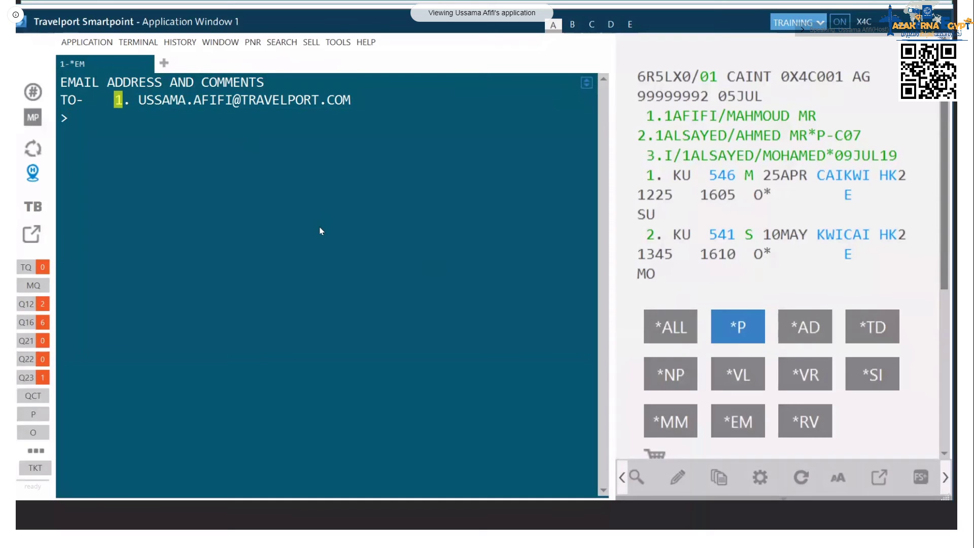
text(ER)
key(Return)
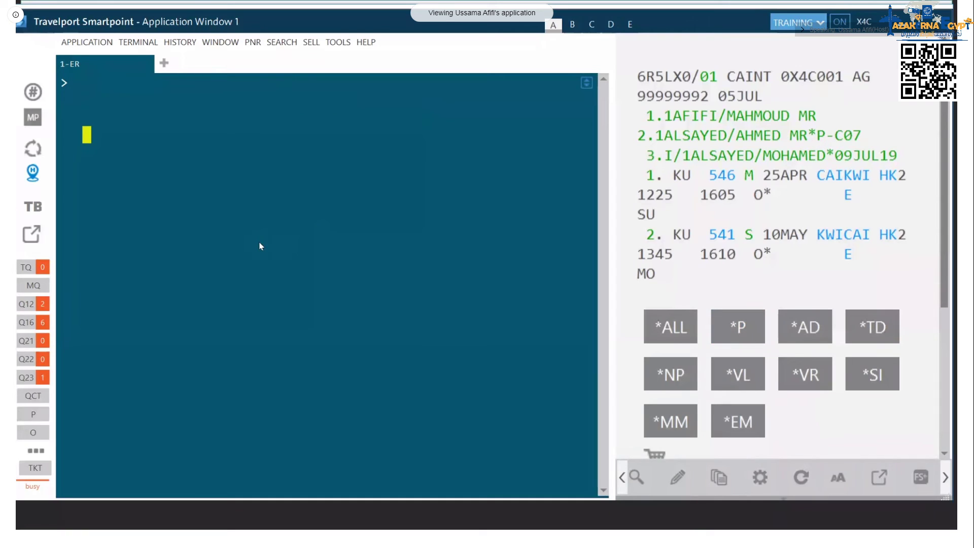
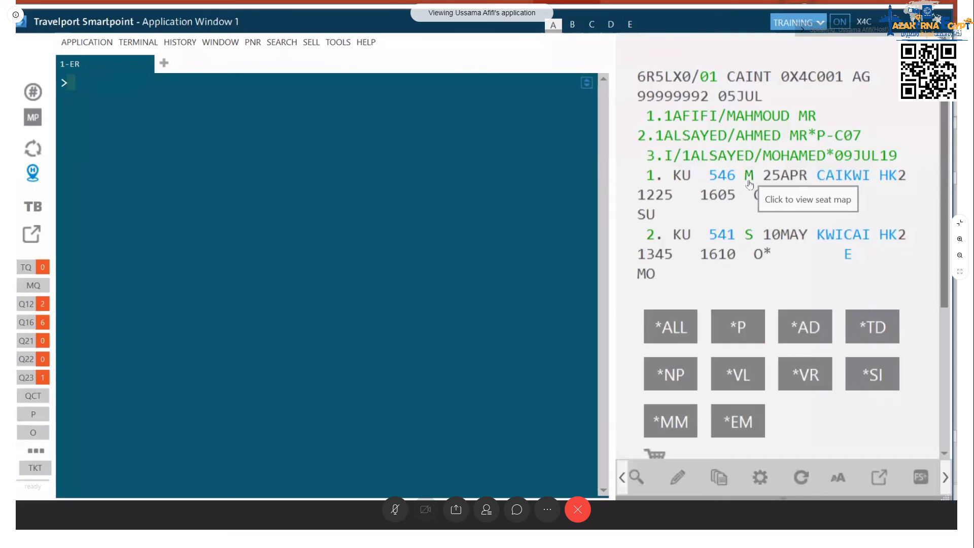
Step: Open the seat map for Lufthansa LH 585 Cairo–Frankfurt from the booking class letter in the PNR
click(749, 183)
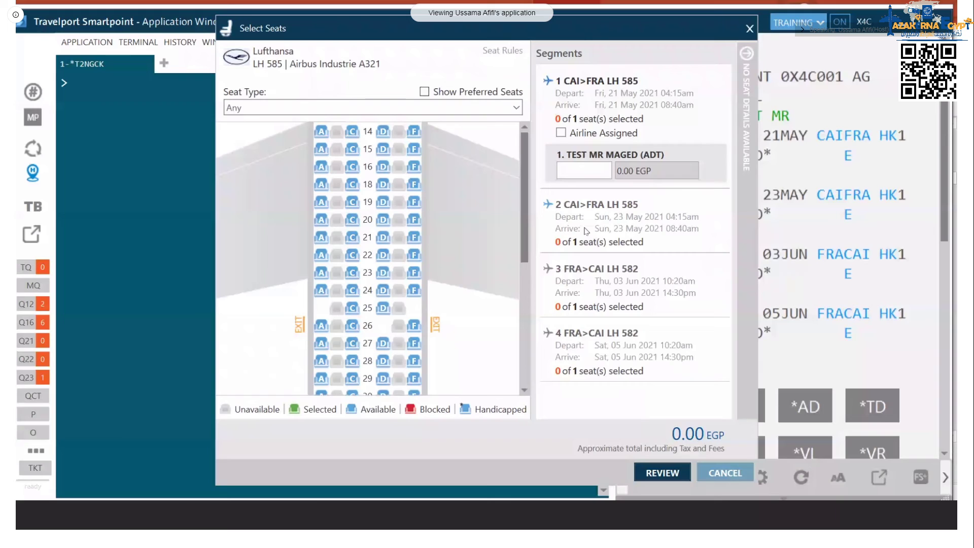
Step: Reserve exit-row window seat 26F on the first LH 585 segment, for a total of 843.00 EGP
mouse_move(416, 135)
mouse_move(417, 330)
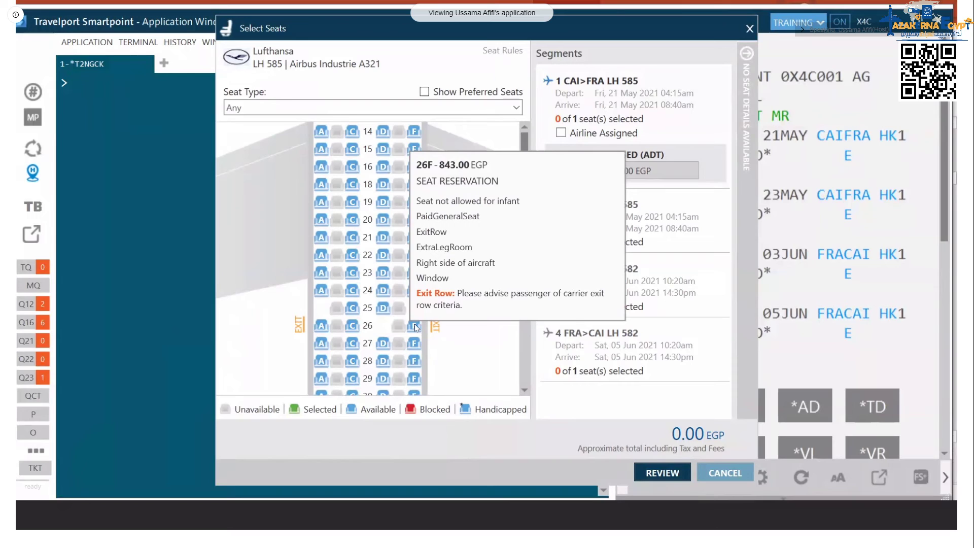
click(414, 326)
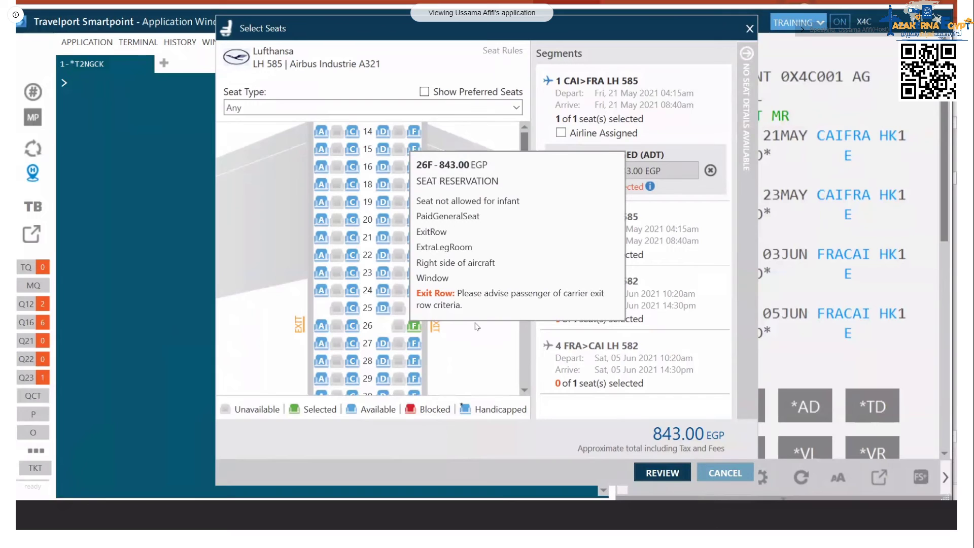
Step: Review and submit seats 26F and 14F totalling 1411.00 EGP
click(662, 472)
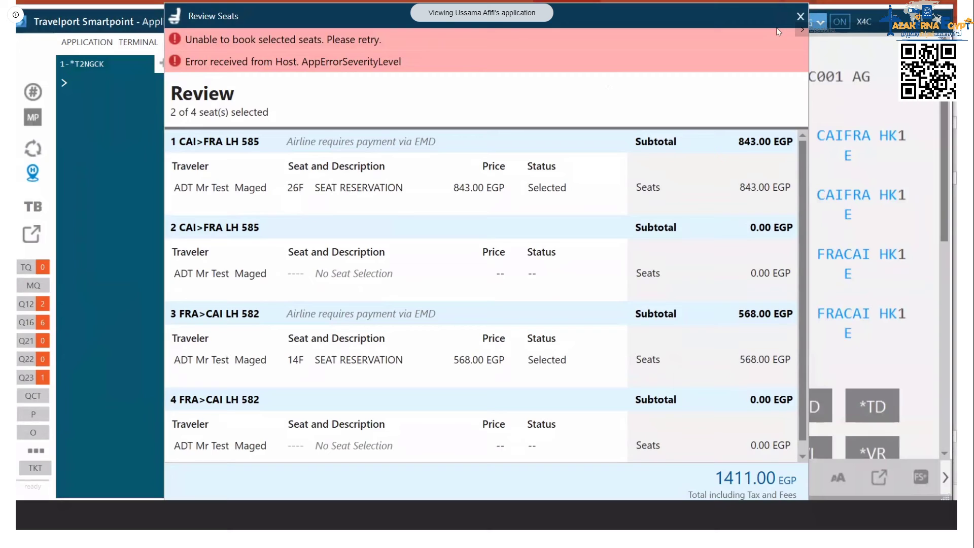
Step: Dismiss the Review Seats dialog showing the host error
key(Escape)
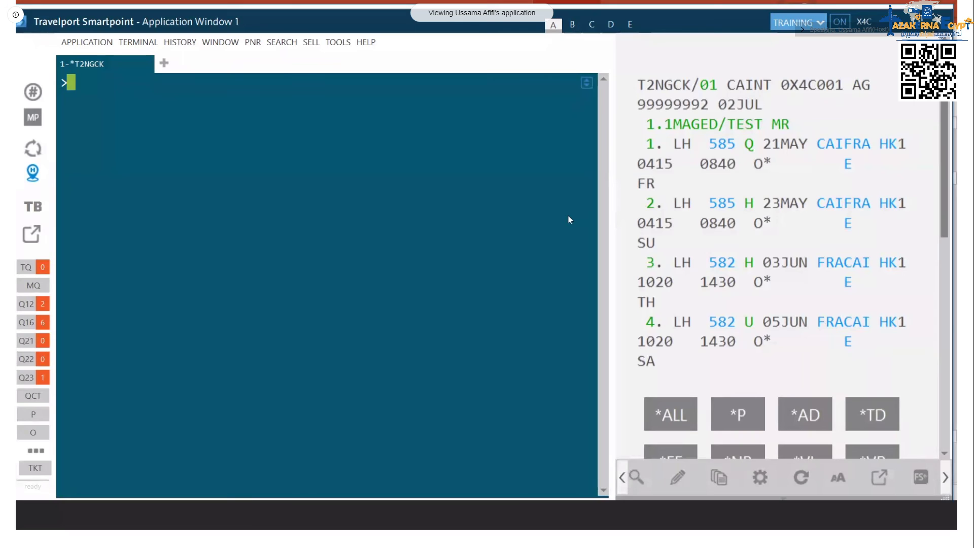
Step: Cancel segments 2 and 3 with X2-3 and end the transaction with ER
text(X2-3)
key(Return)
text(ER)
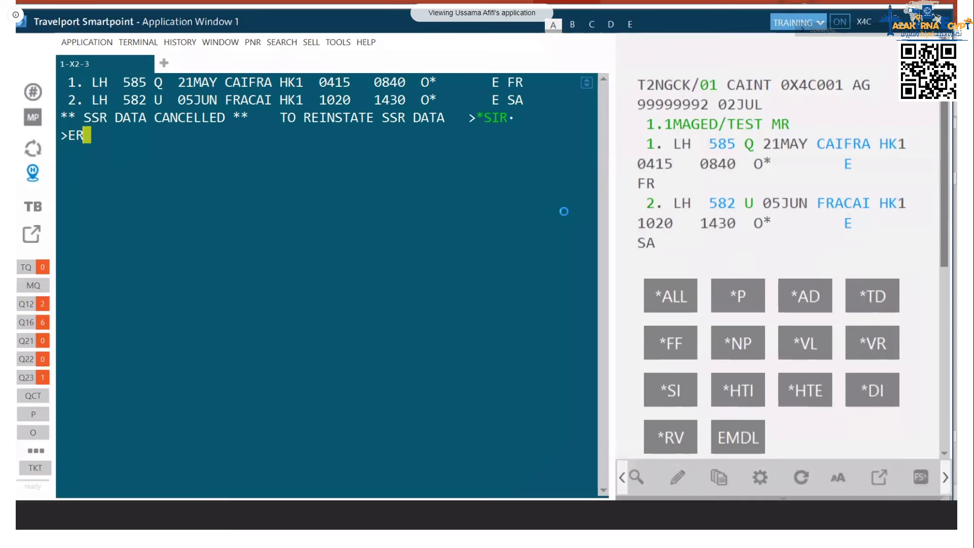
click(253, 42)
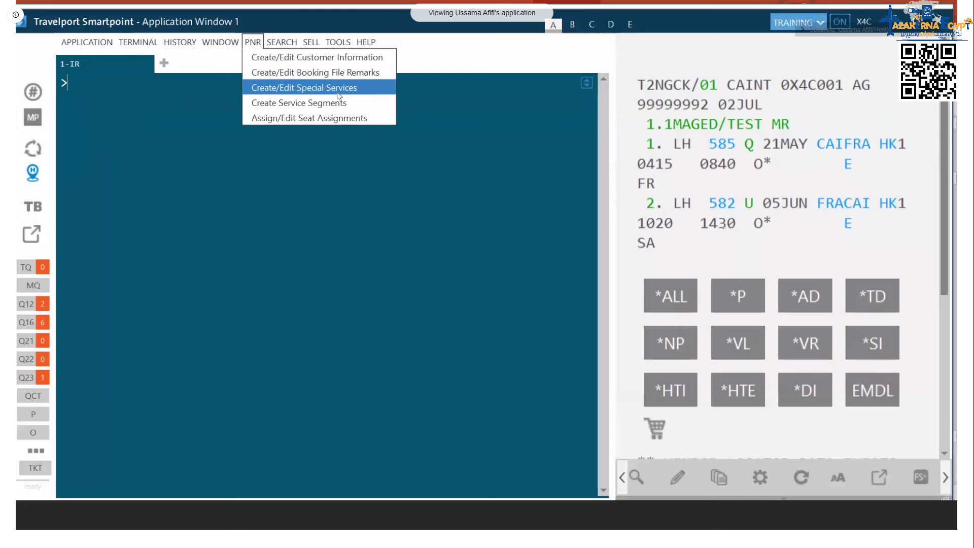
Step: Open the Create/Edit Special Services form from the PNR menu
click(339, 89)
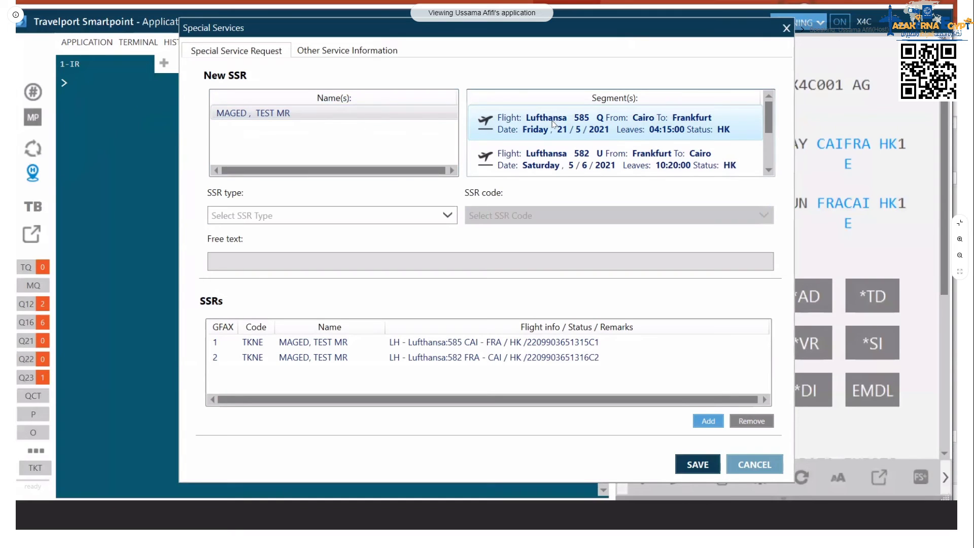
Step: Check the segment list and show the SSR types MealCode, Wheelchair and Miscellaneous
scroll(718, 120, down, 1)
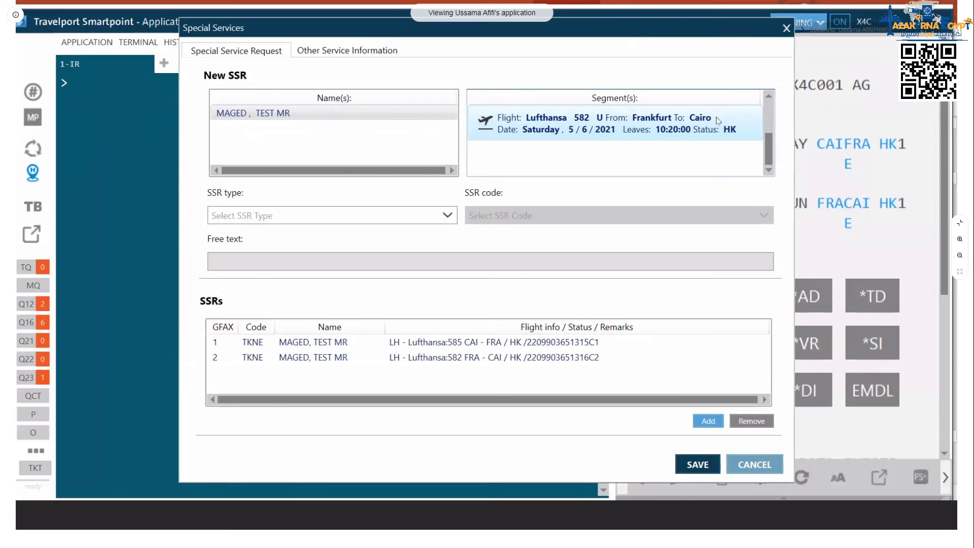
scroll(718, 120, up, 1)
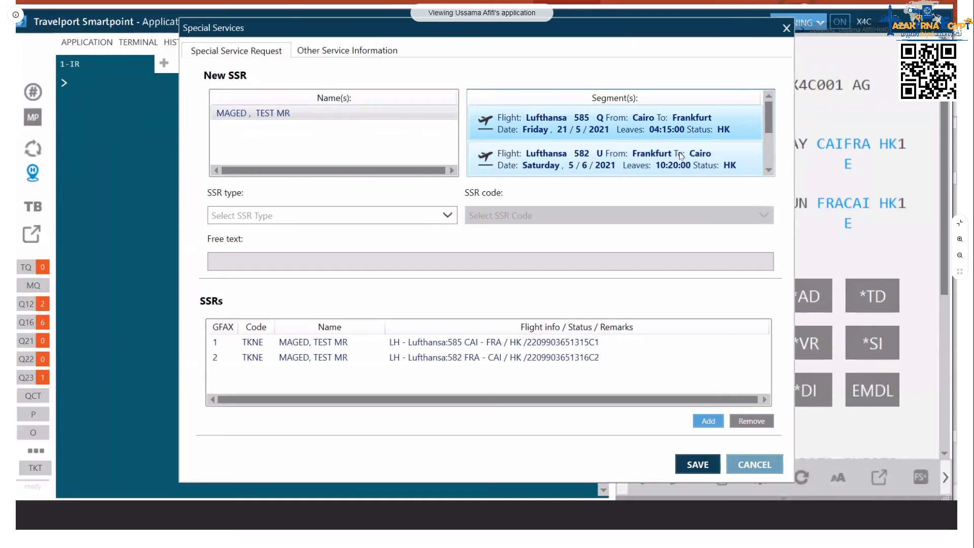
click(248, 208)
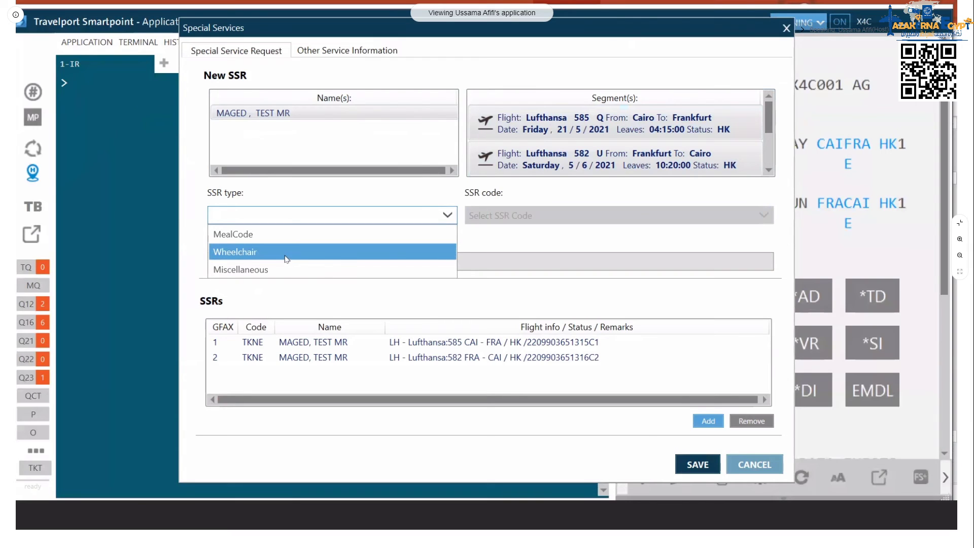
Step: Add a MealCode VOML vegetarian oriental meal request for both LH 585 and LH 582
click(299, 234)
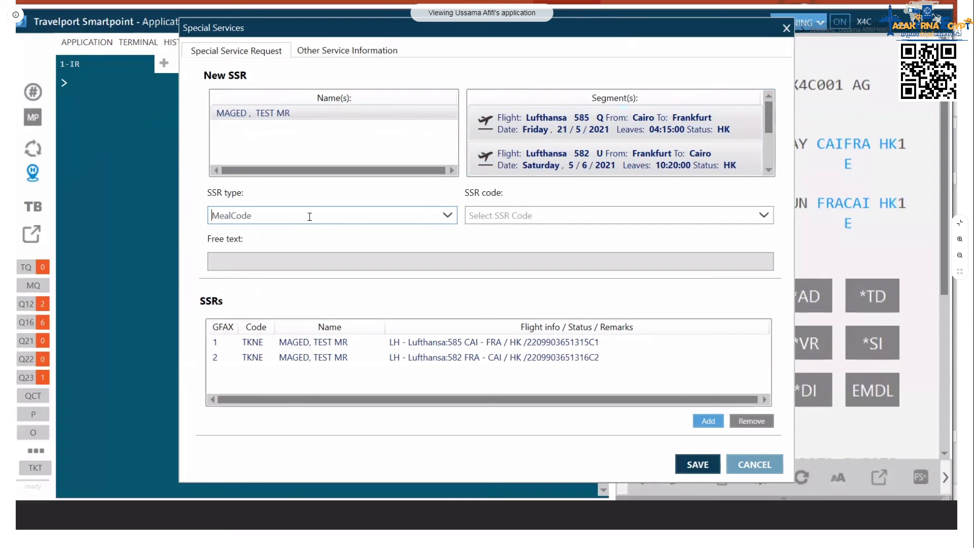
click(764, 215)
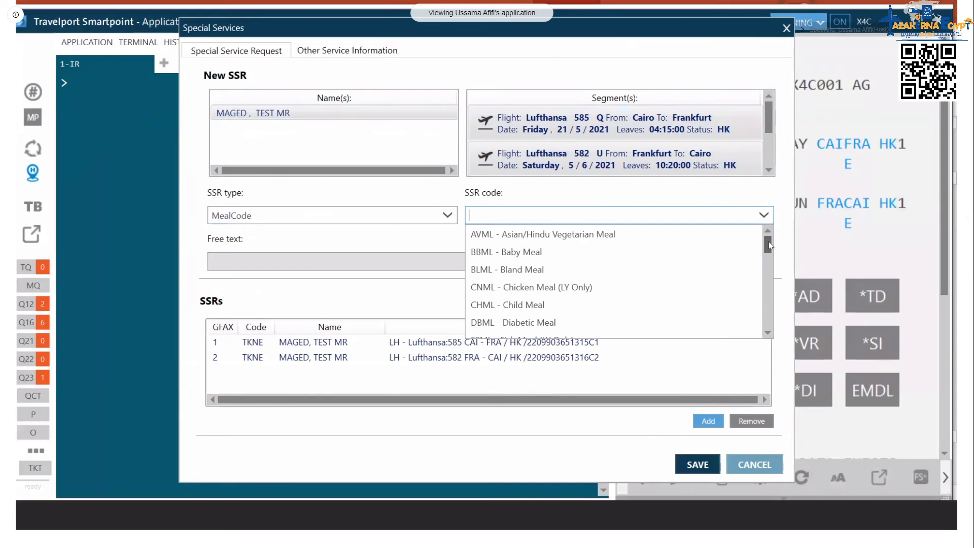
scroll(724, 247, down, 5)
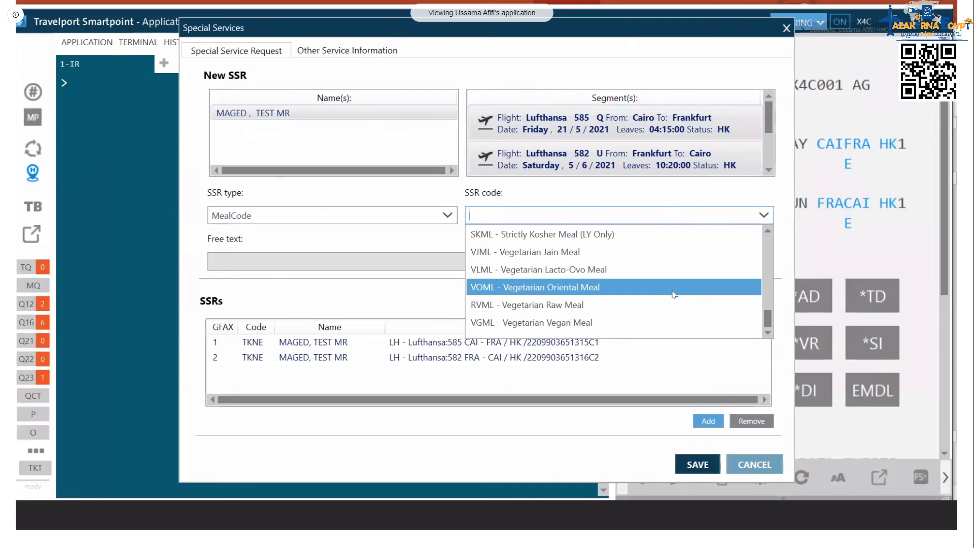
click(674, 294)
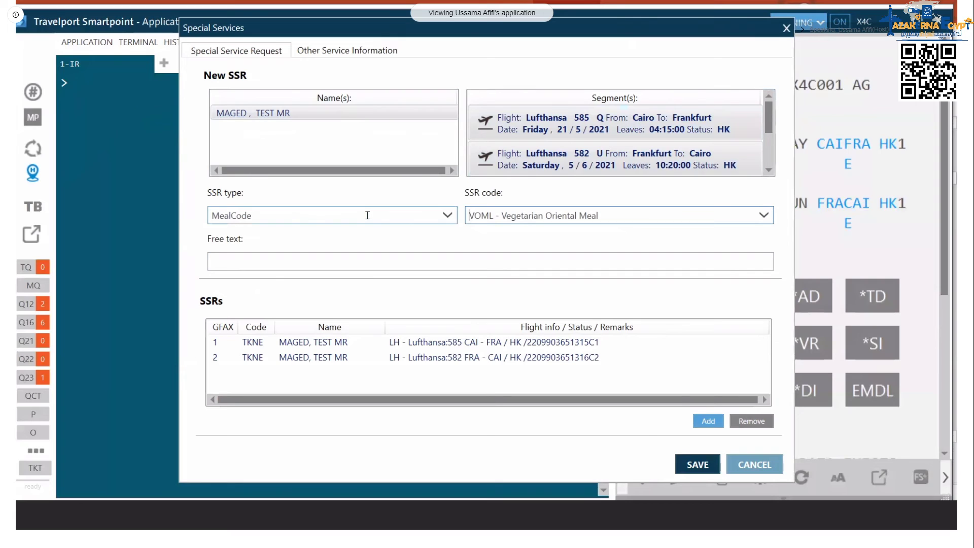
click(702, 426)
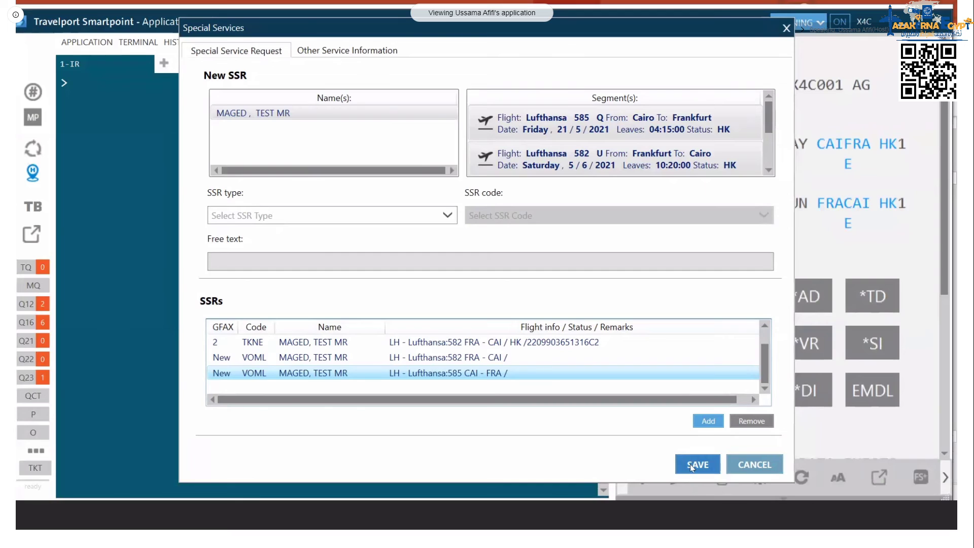
click(281, 357)
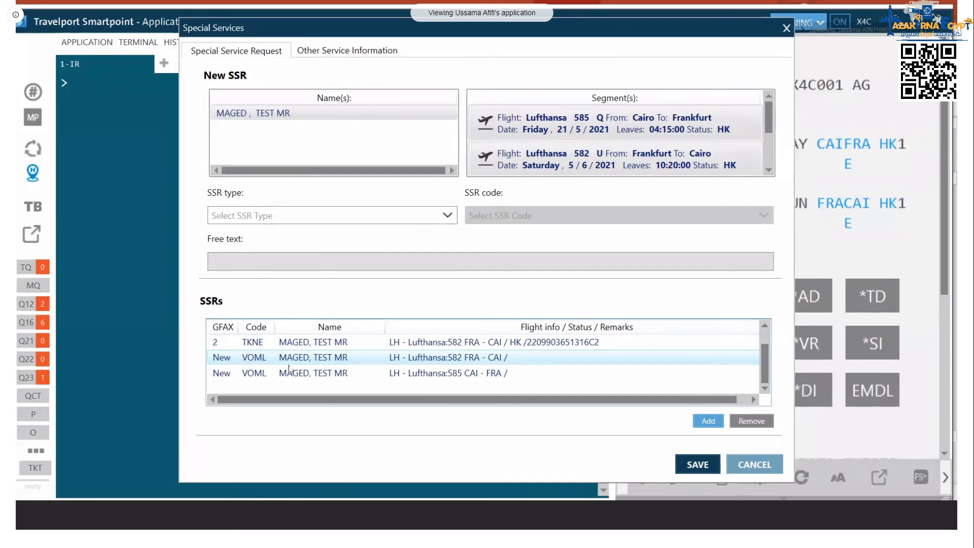
click(290, 373)
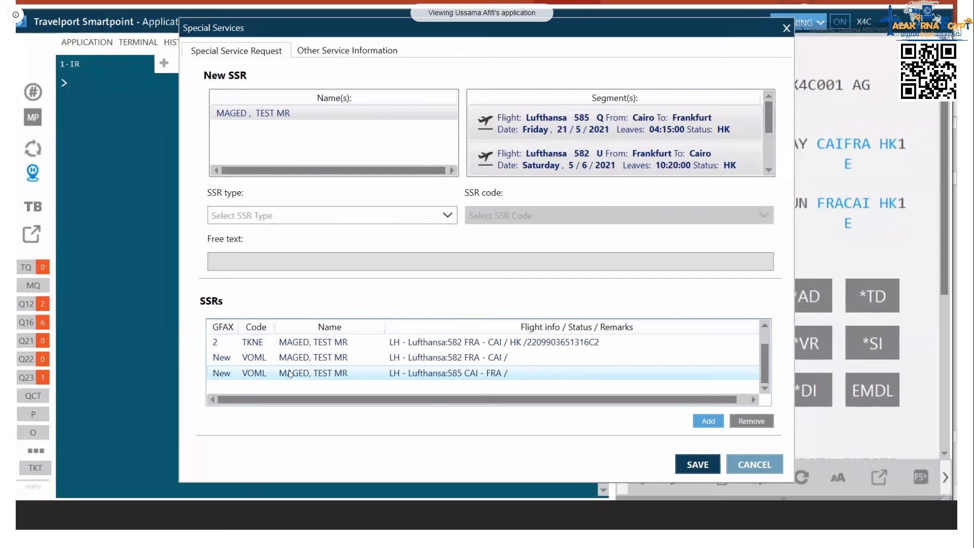
click(764, 215)
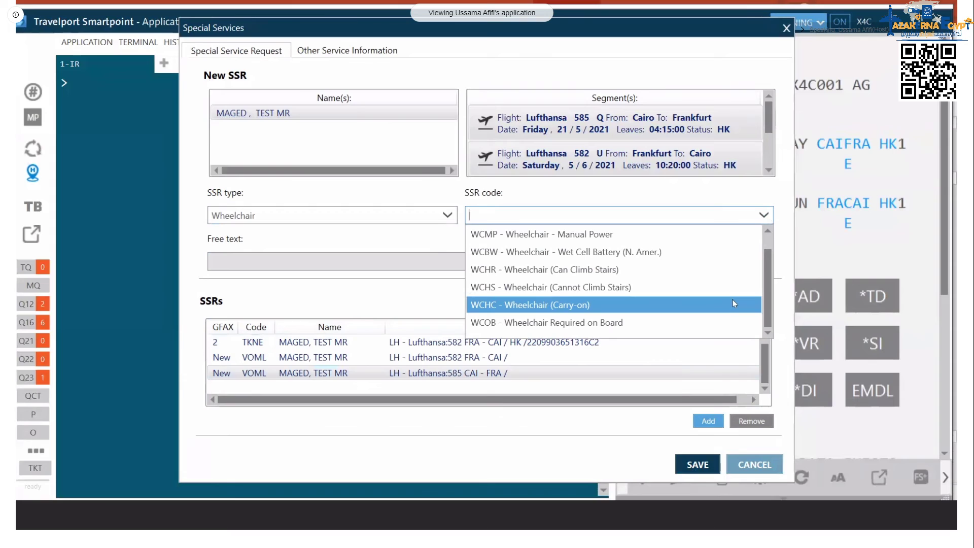
scroll(710, 274, up, 1)
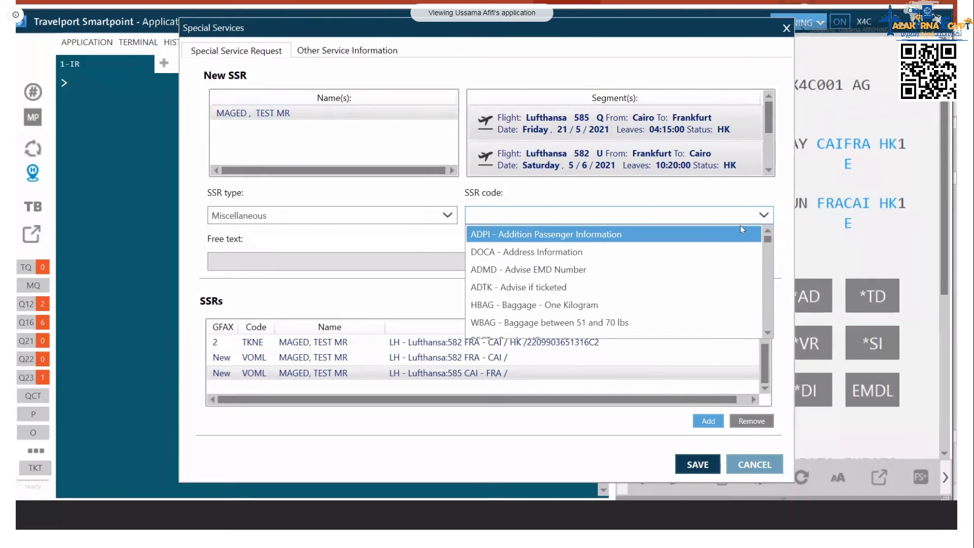
click(706, 202)
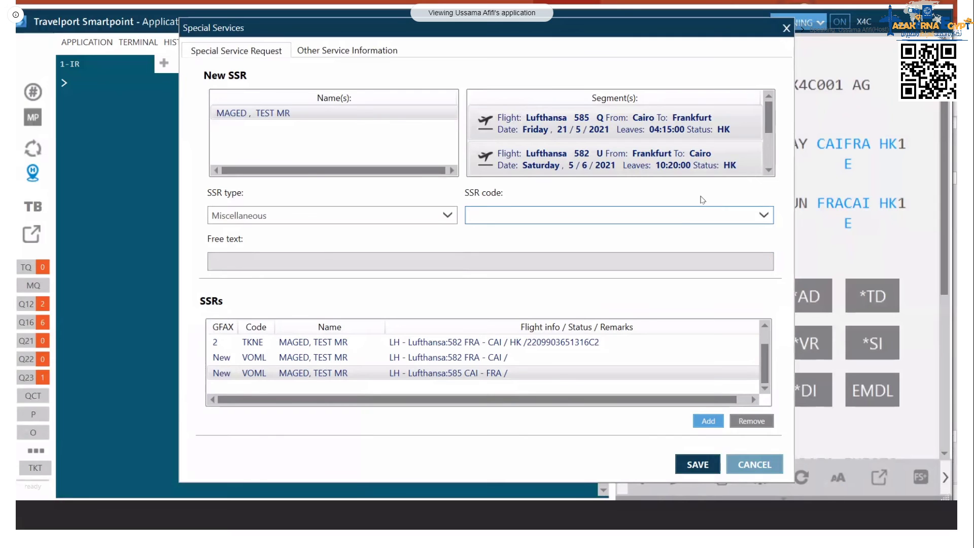
Step: Save the meal requests and display the booking's special service information with *SI
click(709, 465)
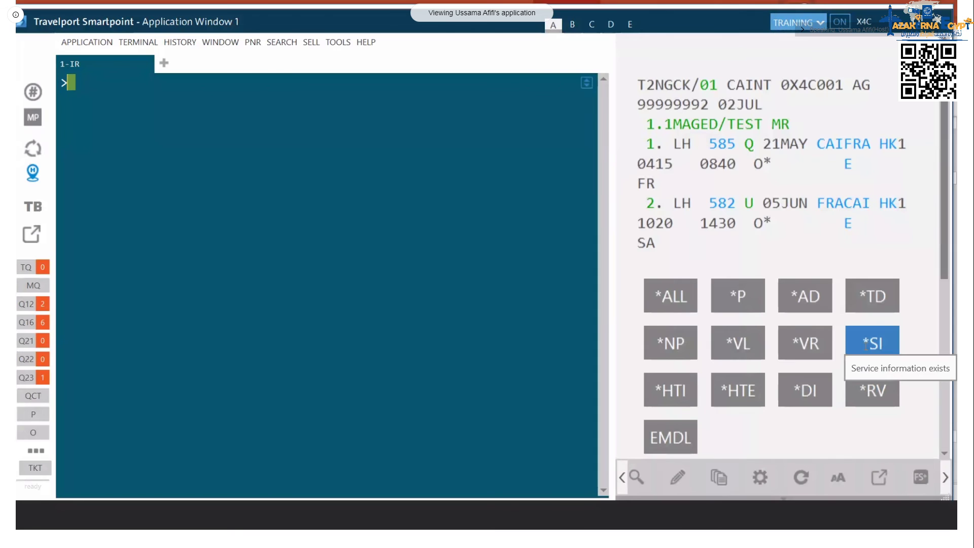
click(867, 344)
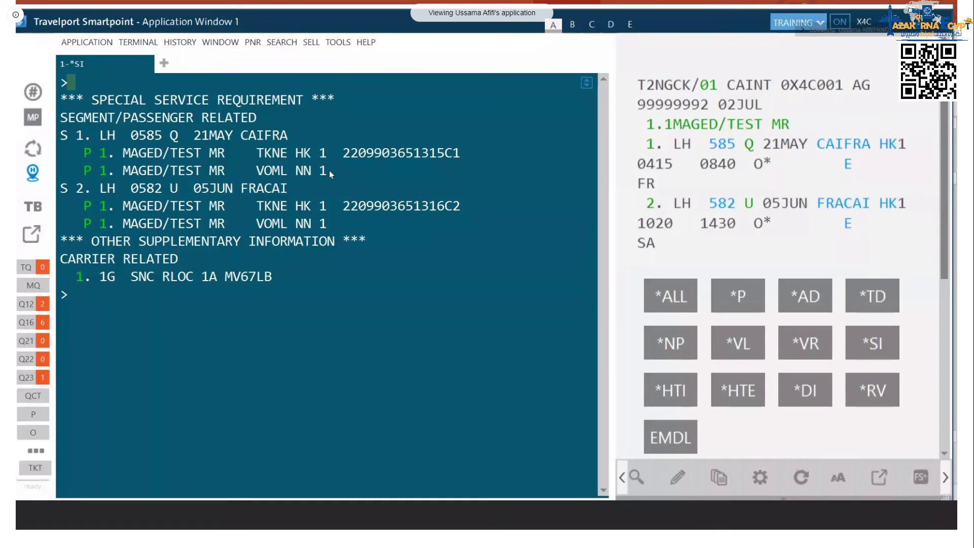
Step: Highlight the NN status on the VOML meal request line in the *SI display
mouse_move(330, 171)
mouse_down()
mouse_move(295, 171)
mouse_move(313, 169)
mouse_up()
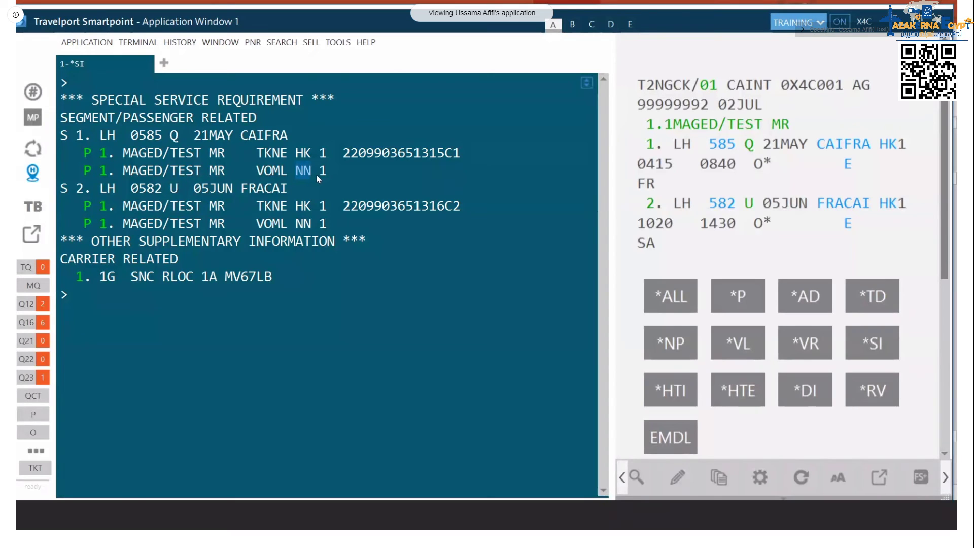
click(306, 346)
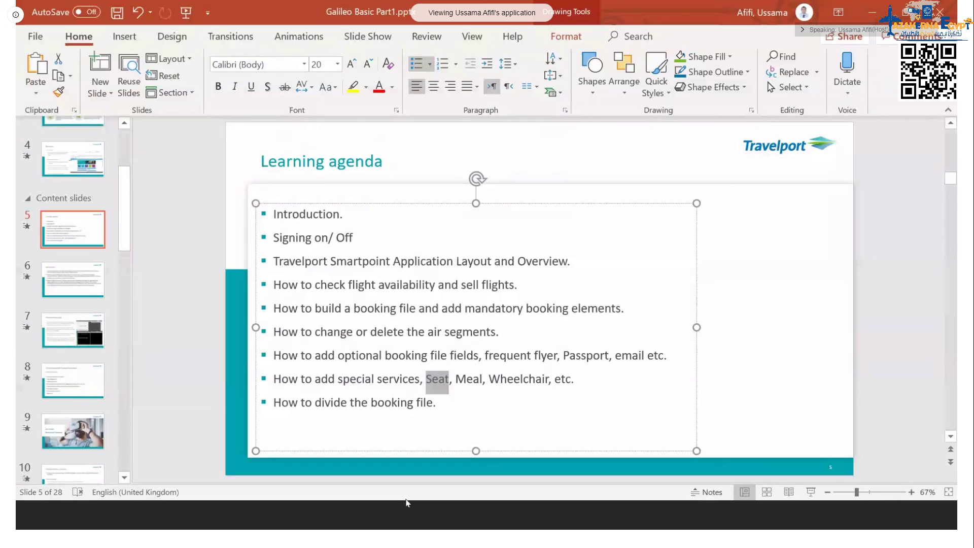
drag(273, 403, 428, 404)
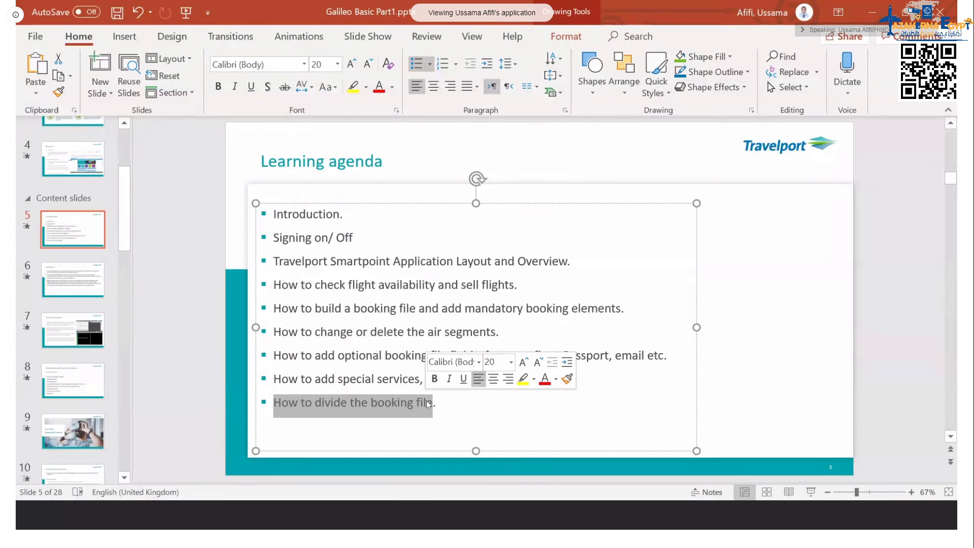